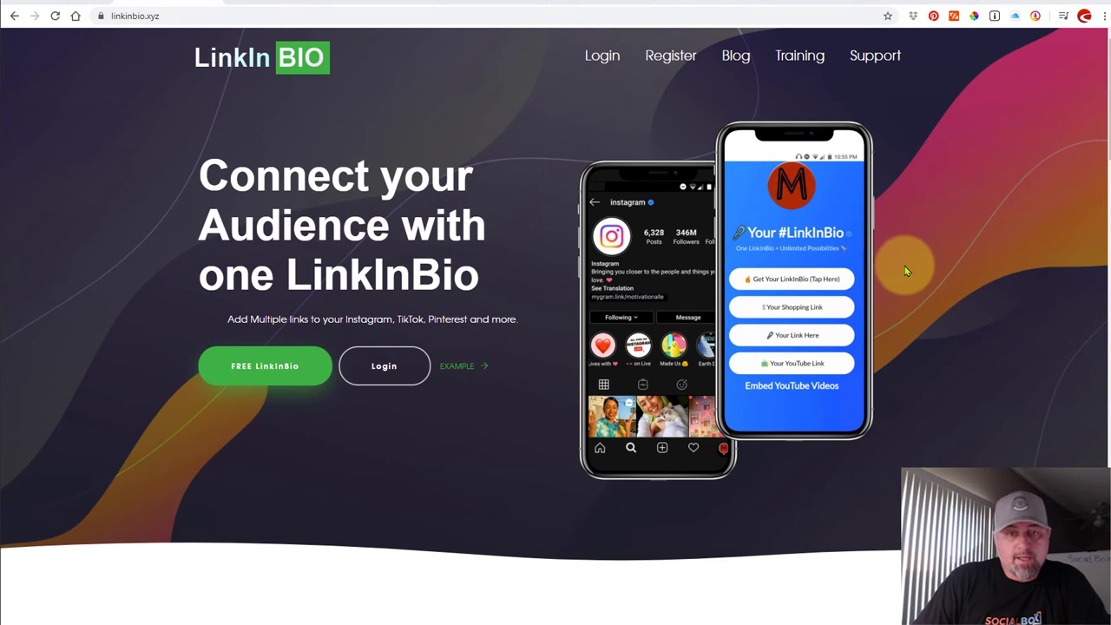
# Sign in, enter the Demo project and open the get_yours biolink page's settings.
pyautogui.click(384, 365)
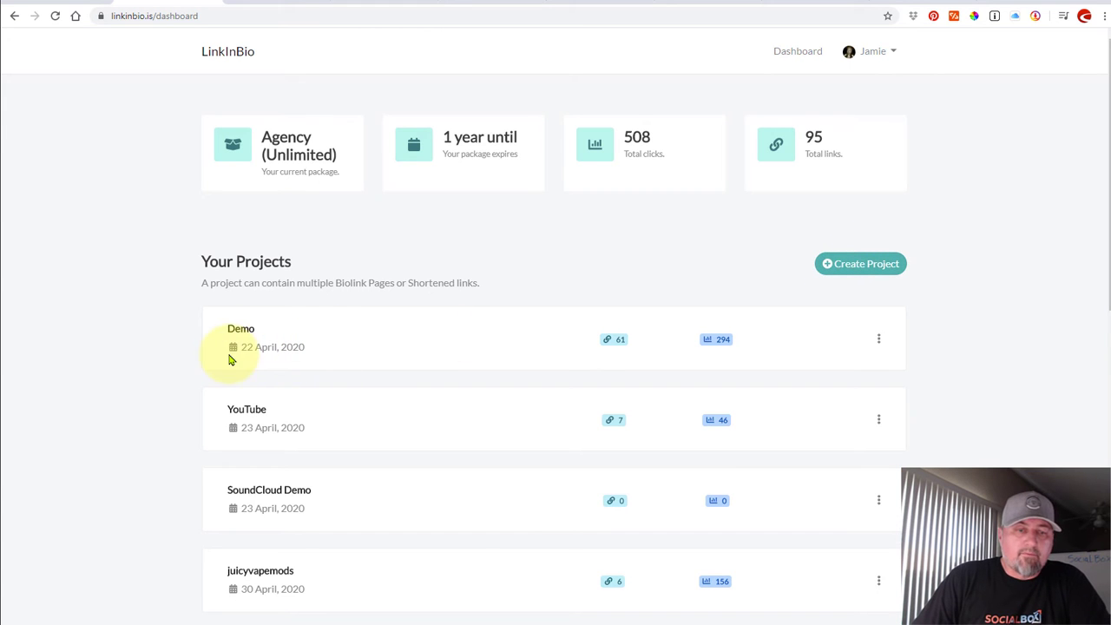
pyautogui.click(241, 332)
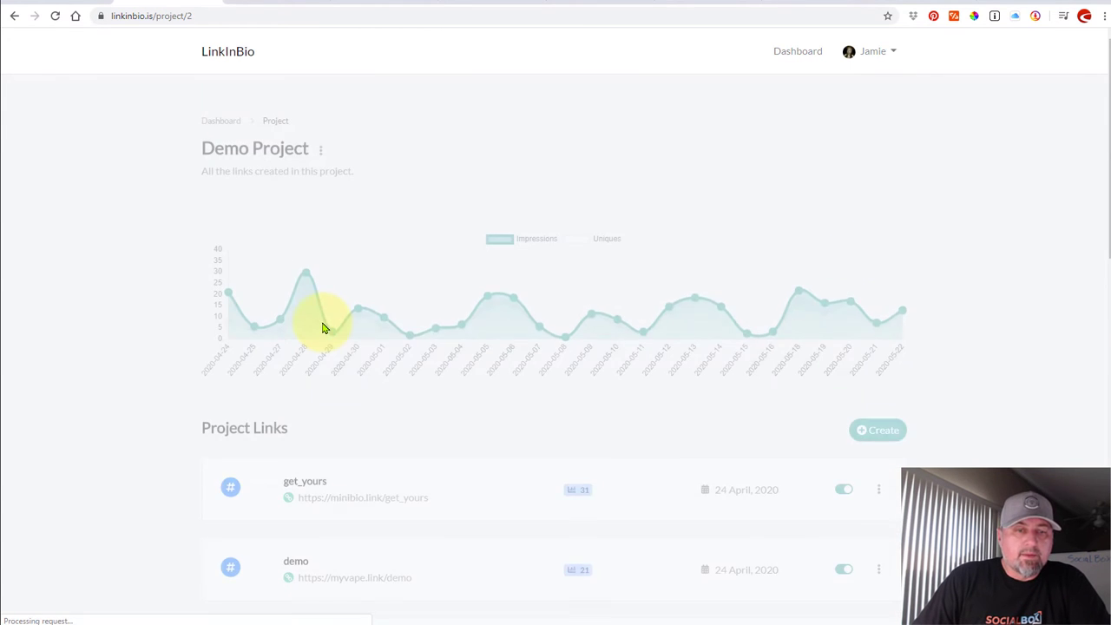
pyautogui.scroll(-2, 451, 219)
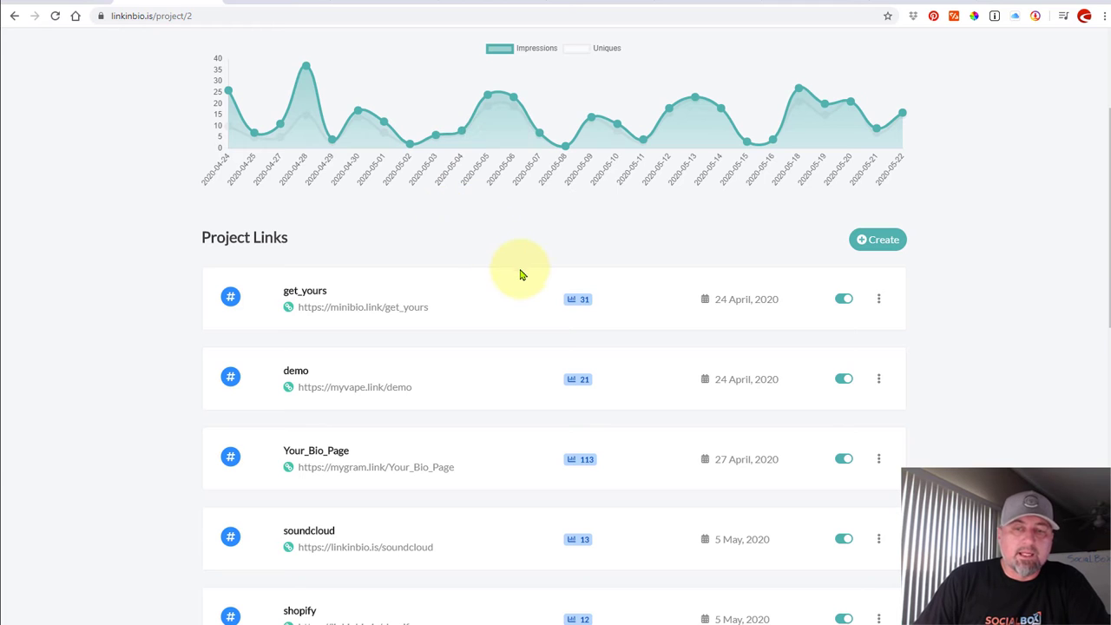
pyautogui.click(300, 290)
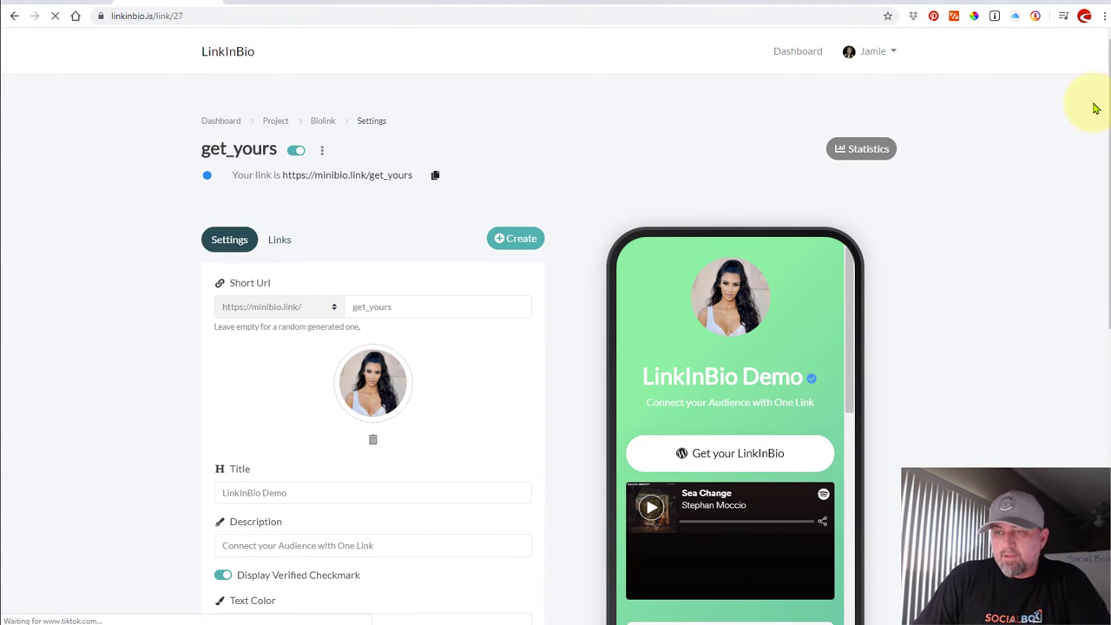
pyautogui.moveTo(1108, 84); pyautogui.dragTo(1108, 113)
pyautogui.click(519, 137)
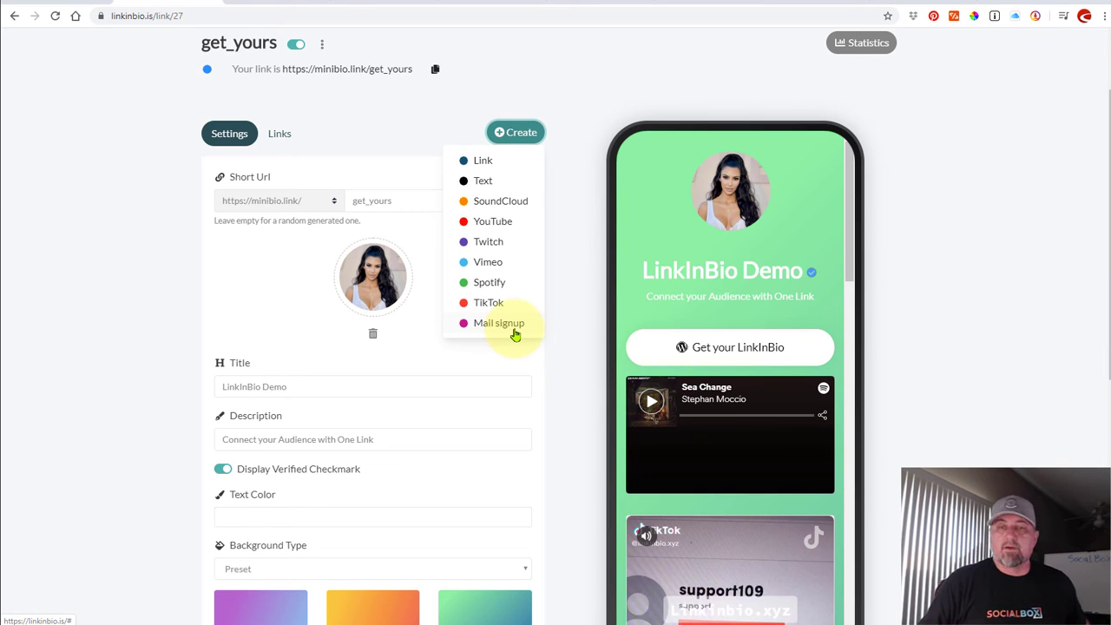
pyautogui.click(573, 224)
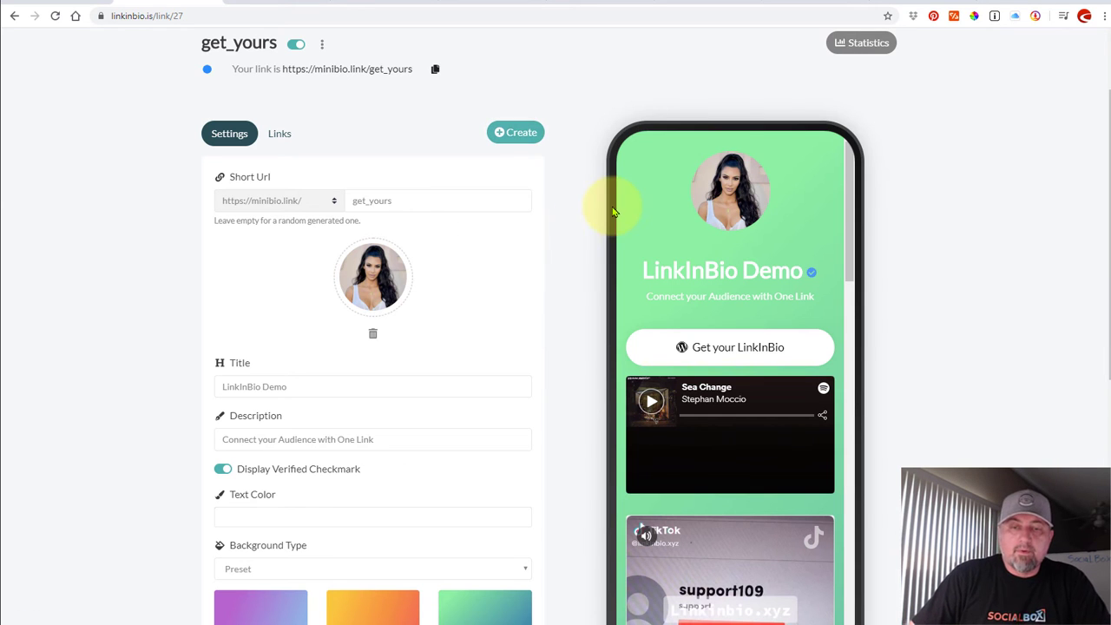
pyautogui.moveTo(1108, 112); pyautogui.dragTo(1079, 109)
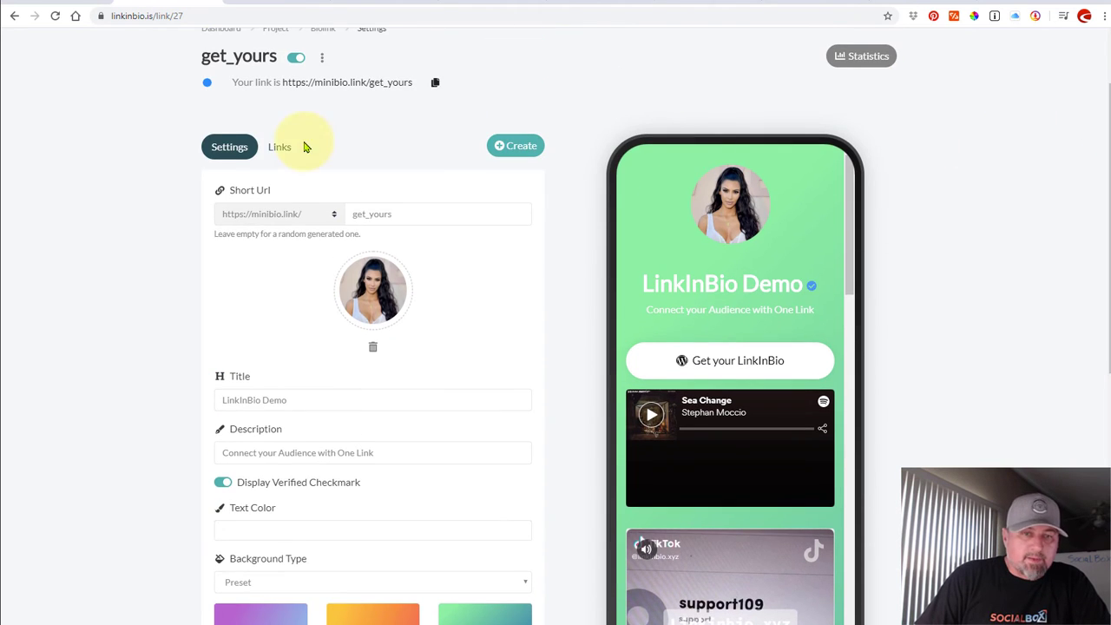
# Show the get_yours Links list and bring up the actions menu for Get your LinkInBio.
pyautogui.click(300, 152)
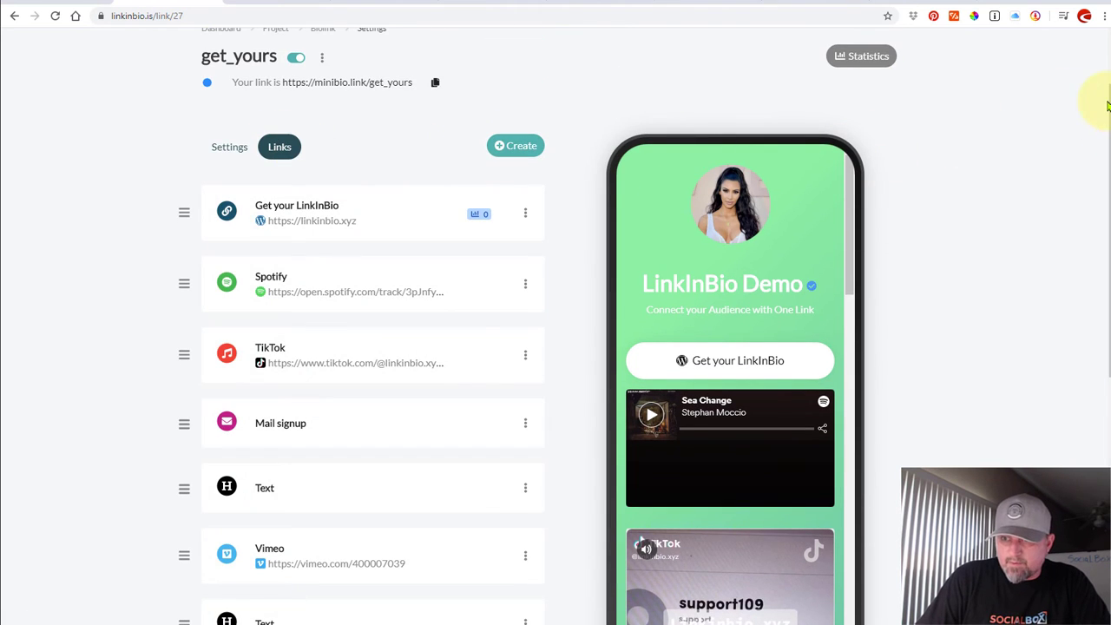
pyautogui.moveTo(1107, 100); pyautogui.dragTo(1106, 148)
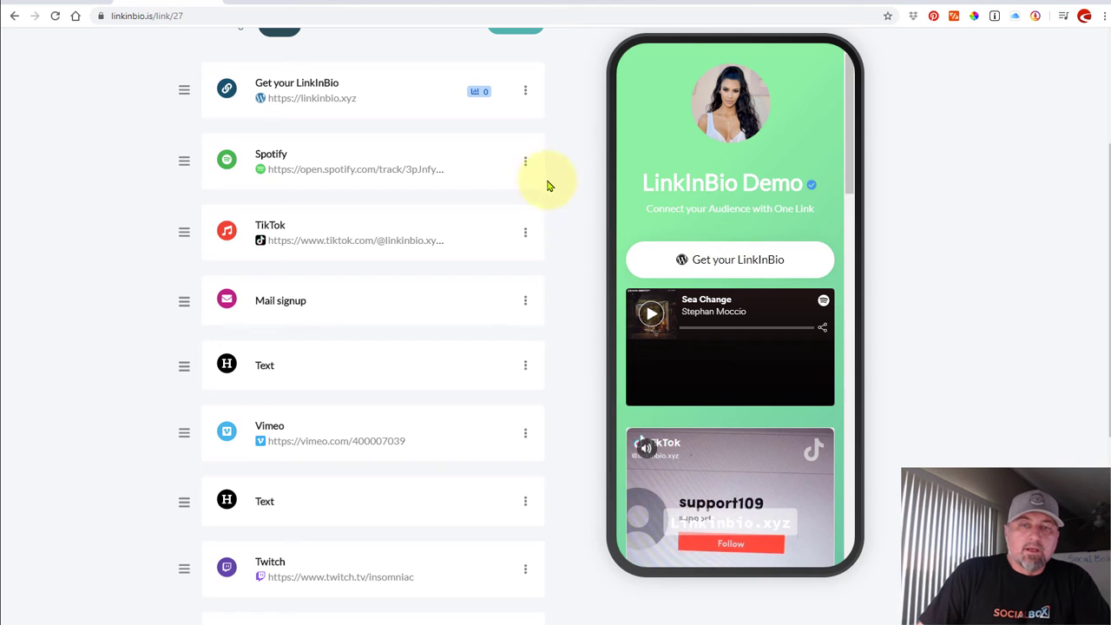
pyautogui.click(525, 90)
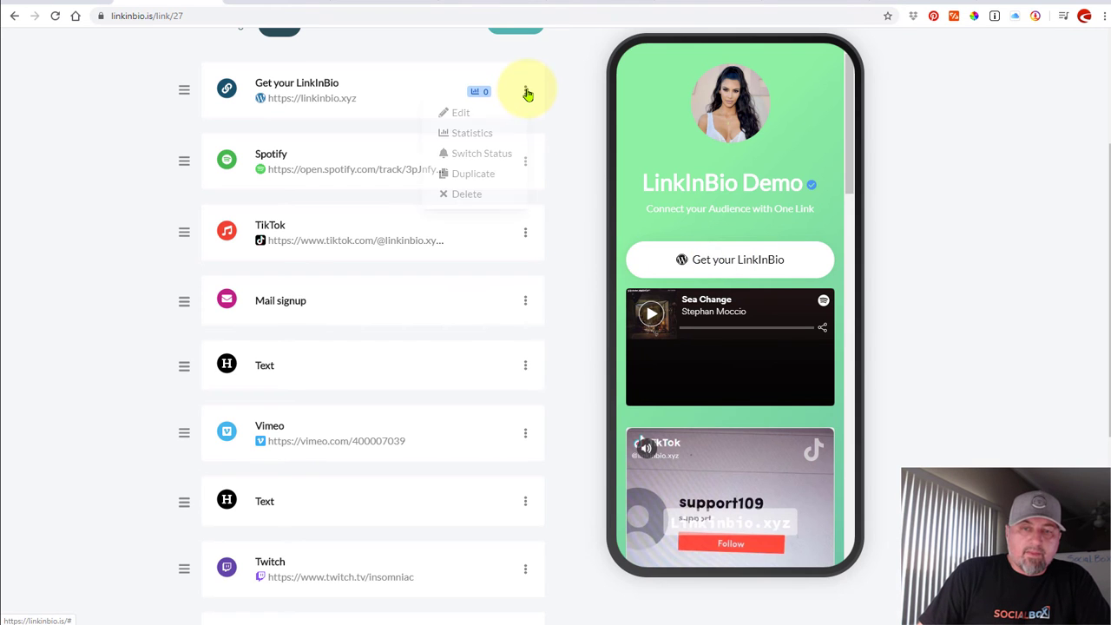
# Edit the Get your LinkInBio link, keeping its border radius on Rounded.
pyautogui.click(455, 112)
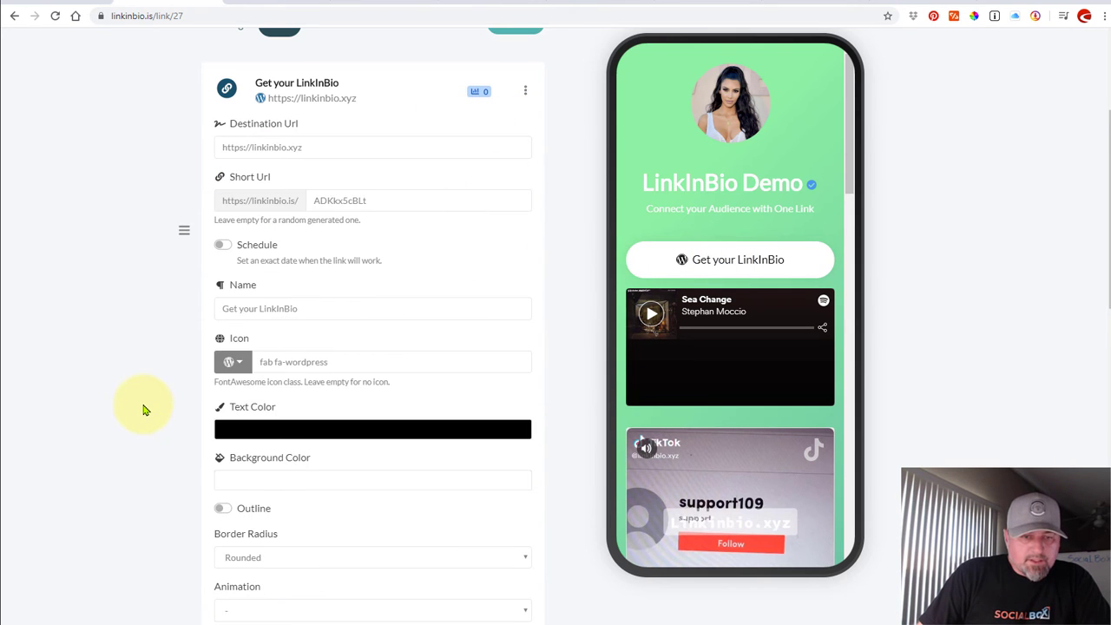
pyautogui.scroll(-1, 145, 409)
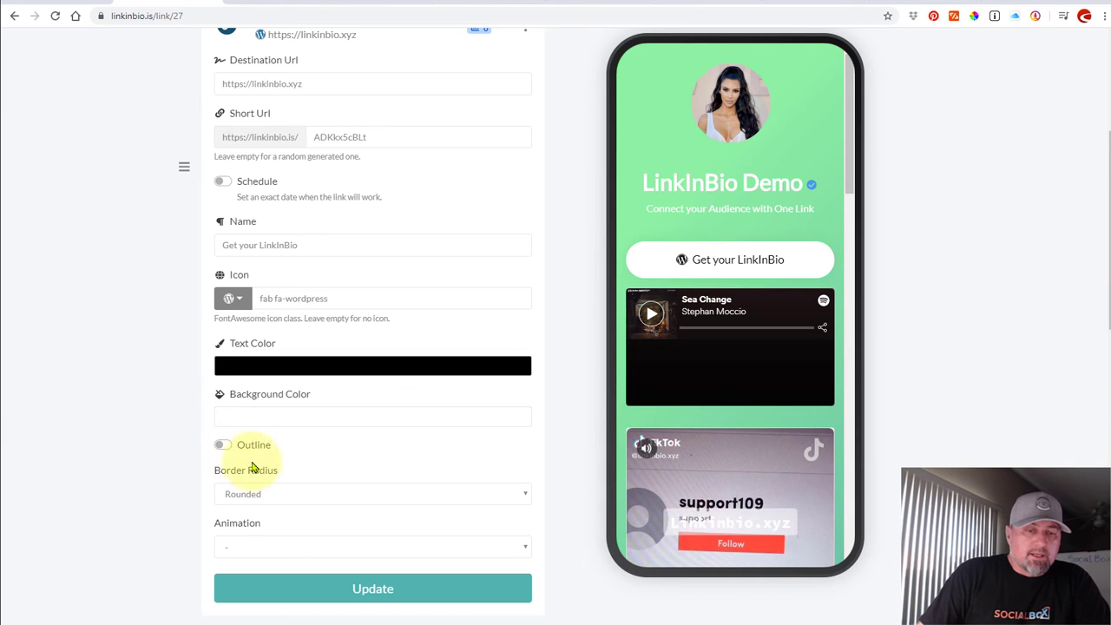
pyautogui.click(276, 495)
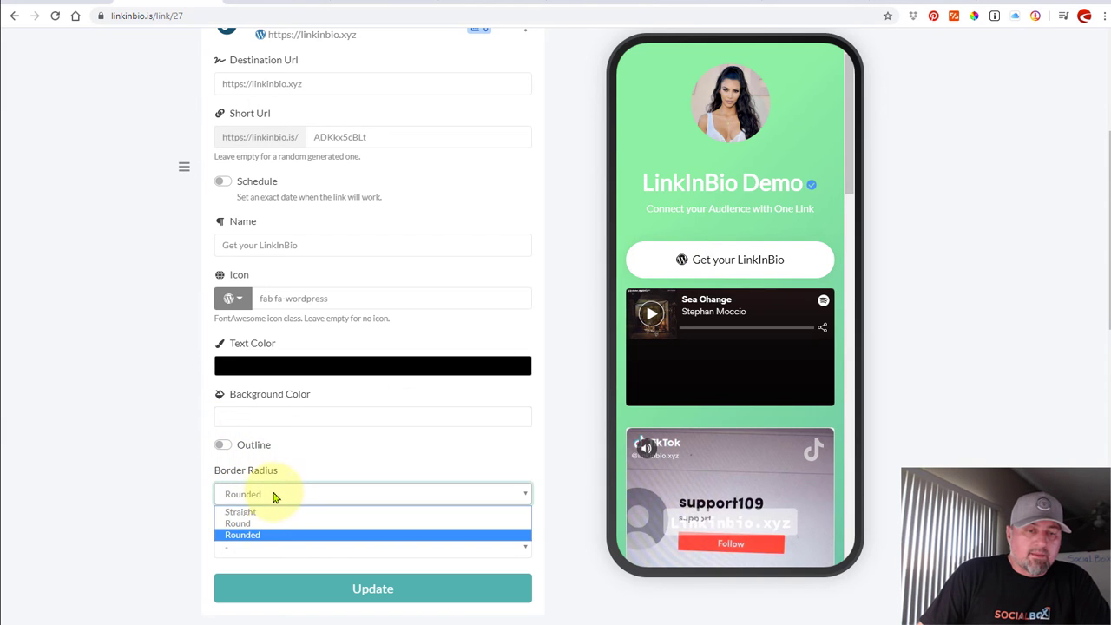
pyautogui.click(156, 466)
pyautogui.scroll(-1, 156, 466)
pyautogui.click(278, 431)
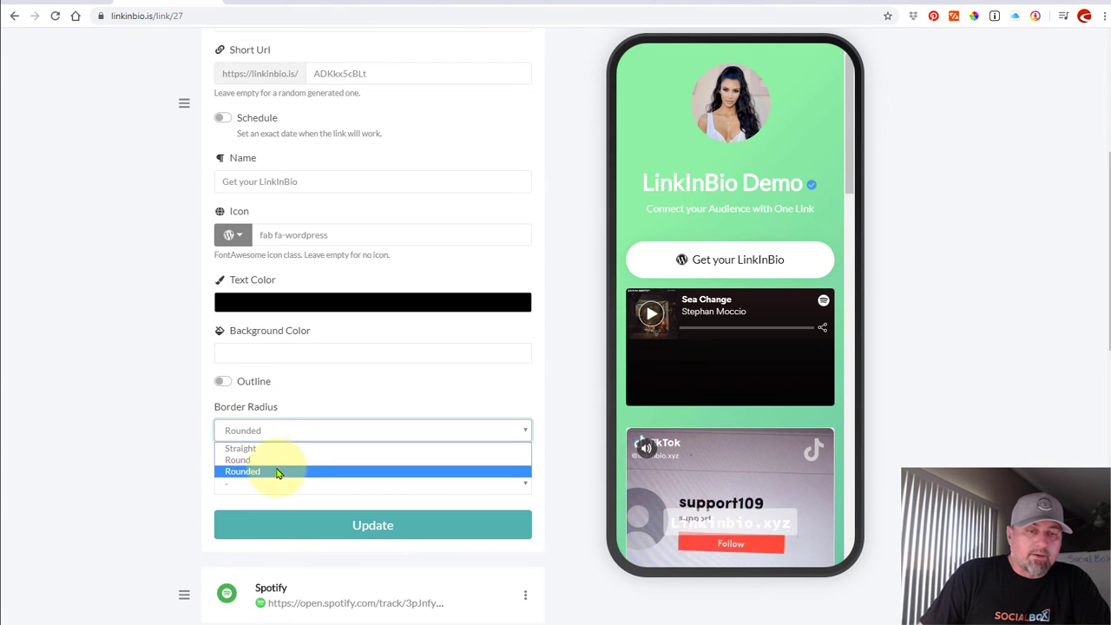
pyautogui.click(277, 469)
pyautogui.scroll(3, 141, 387)
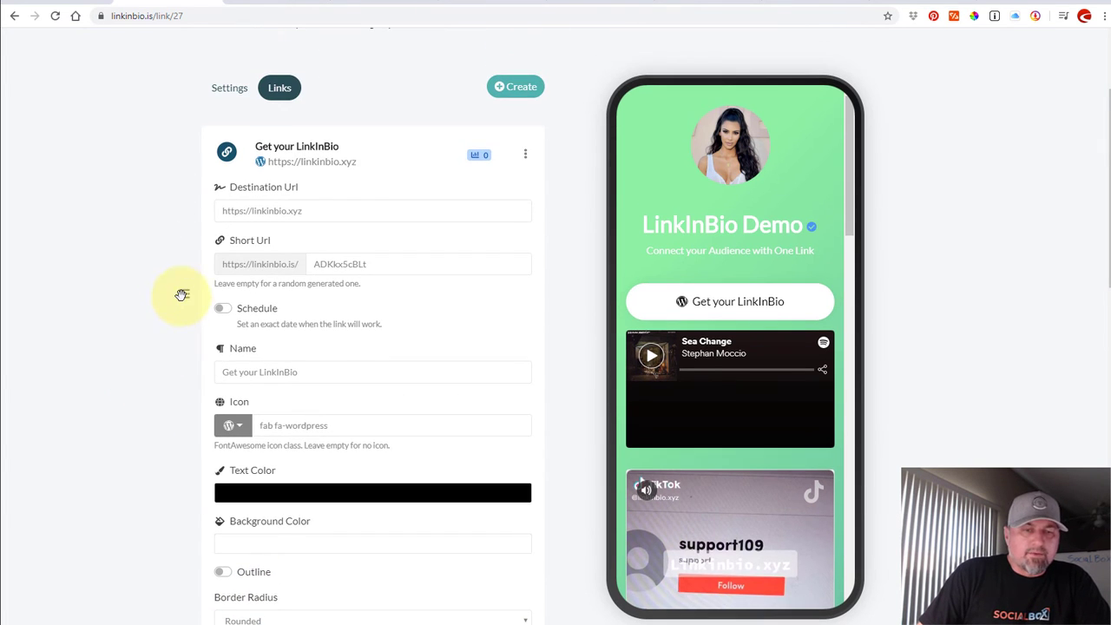
# Collapse the Get your LinkInBio editor and pause the TikTok video in the phone preview.
pyautogui.click(285, 148)
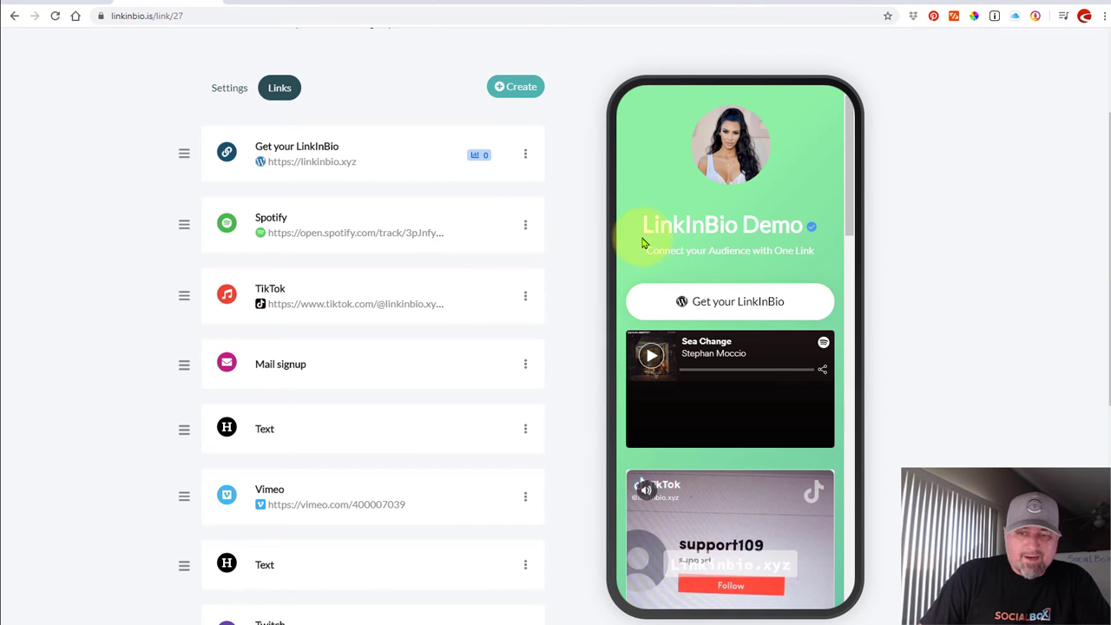
pyautogui.scroll(2, 759, 312)
pyautogui.scroll(-3, 799, 260)
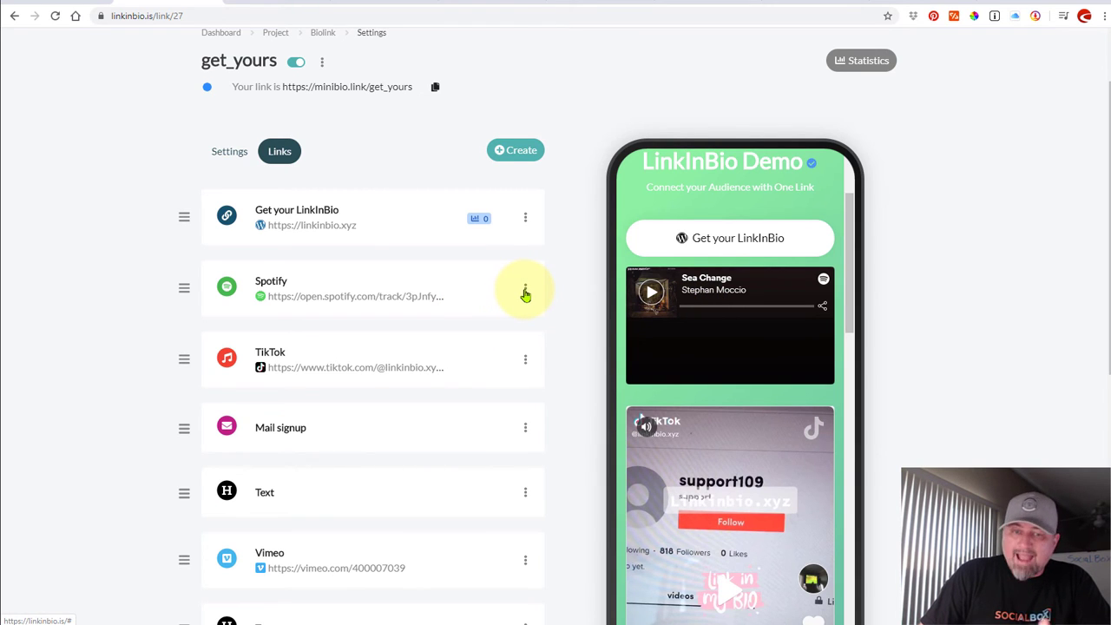
pyautogui.scroll(-1, 496, 295)
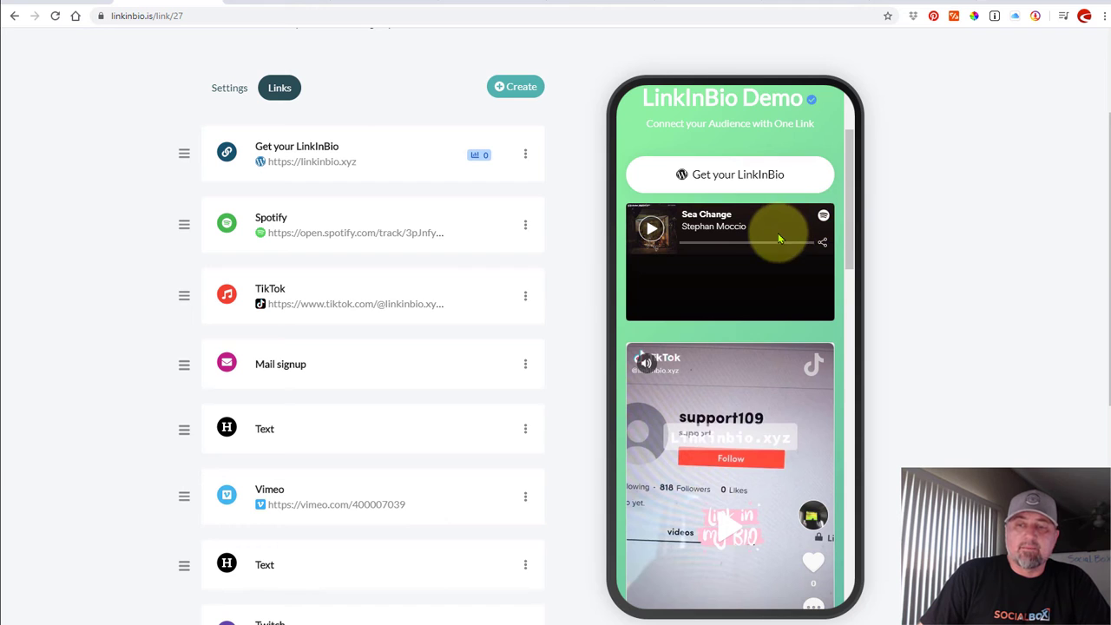
pyautogui.scroll(-2, 776, 235)
pyautogui.scroll(-1, 779, 238)
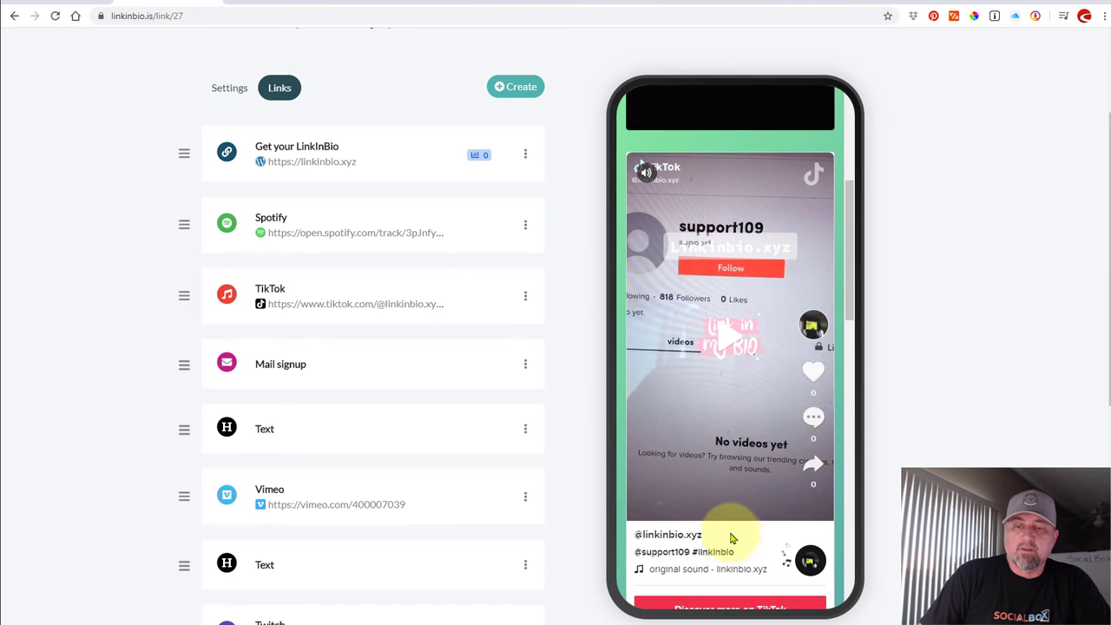
pyautogui.scroll(-1, 731, 267)
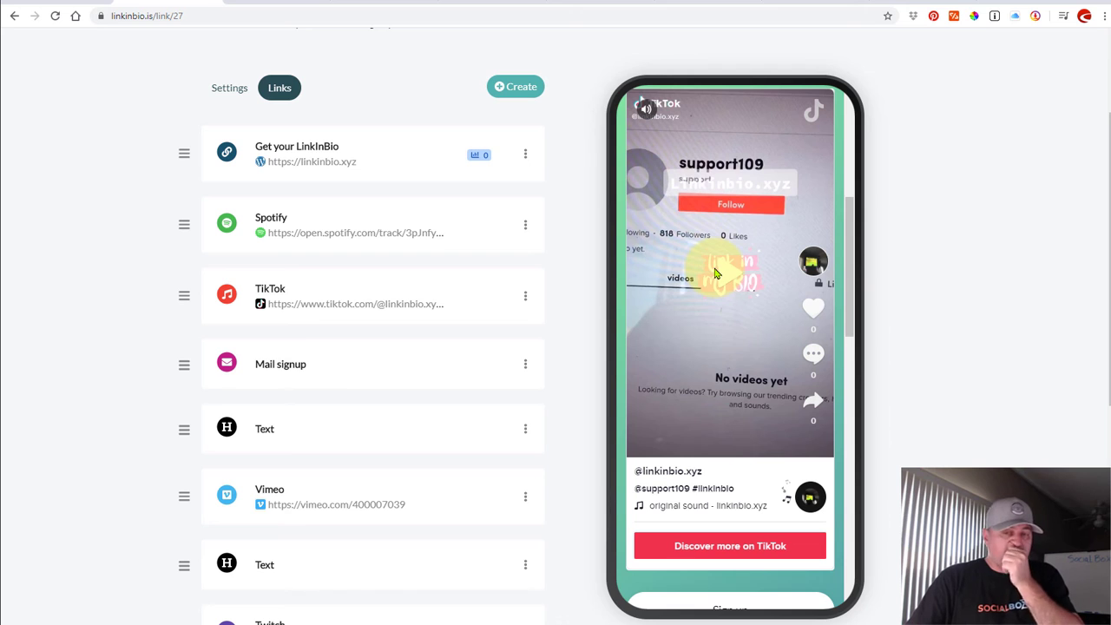
pyautogui.click(715, 274)
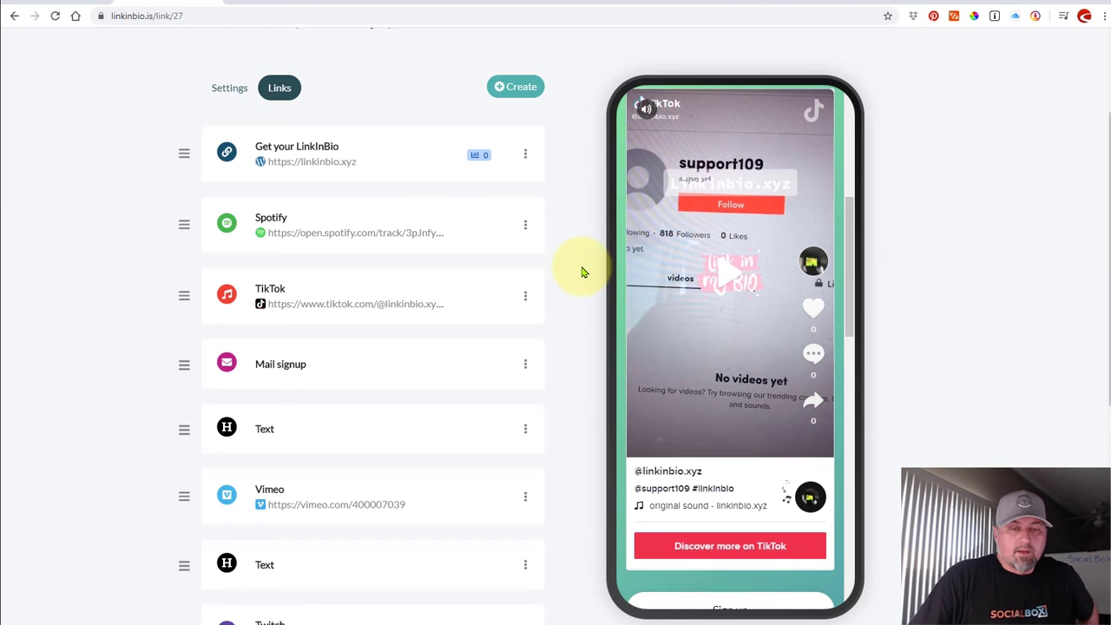
# Open the Mail signup block's settings and inspect its Mailchimp API Key field.
pyautogui.click(293, 368)
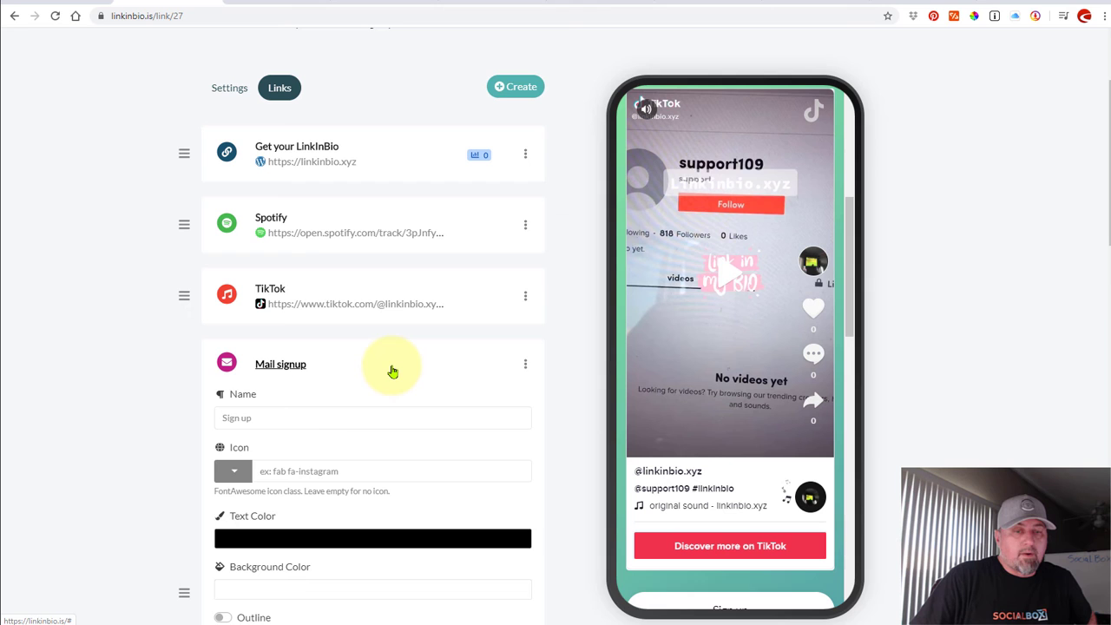
pyautogui.scroll(-3, 395, 374)
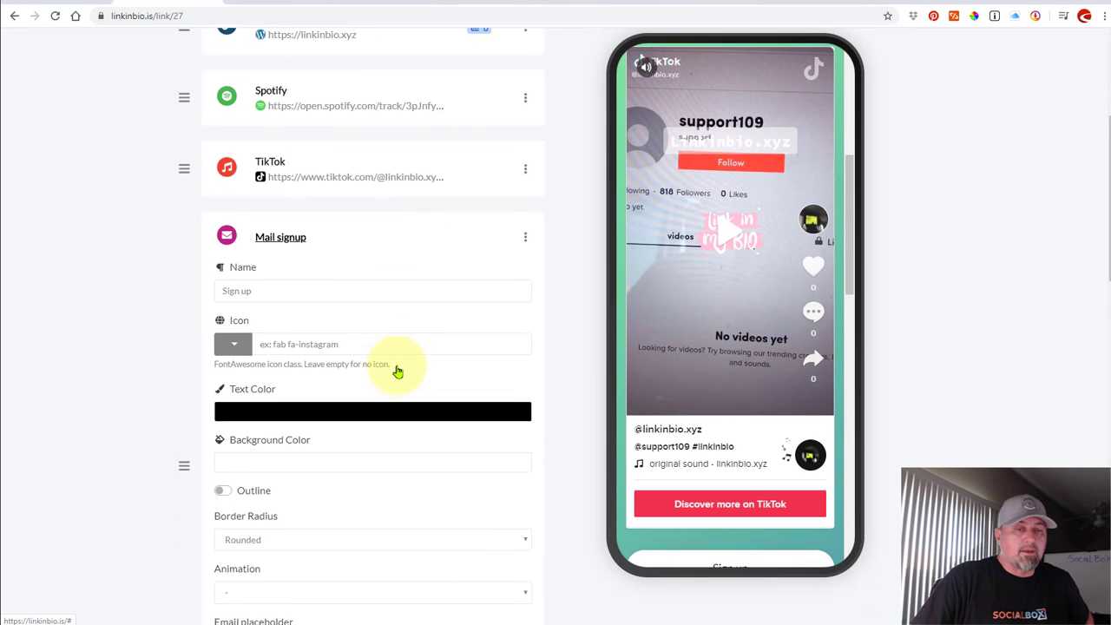
pyautogui.scroll(-4, 404, 342)
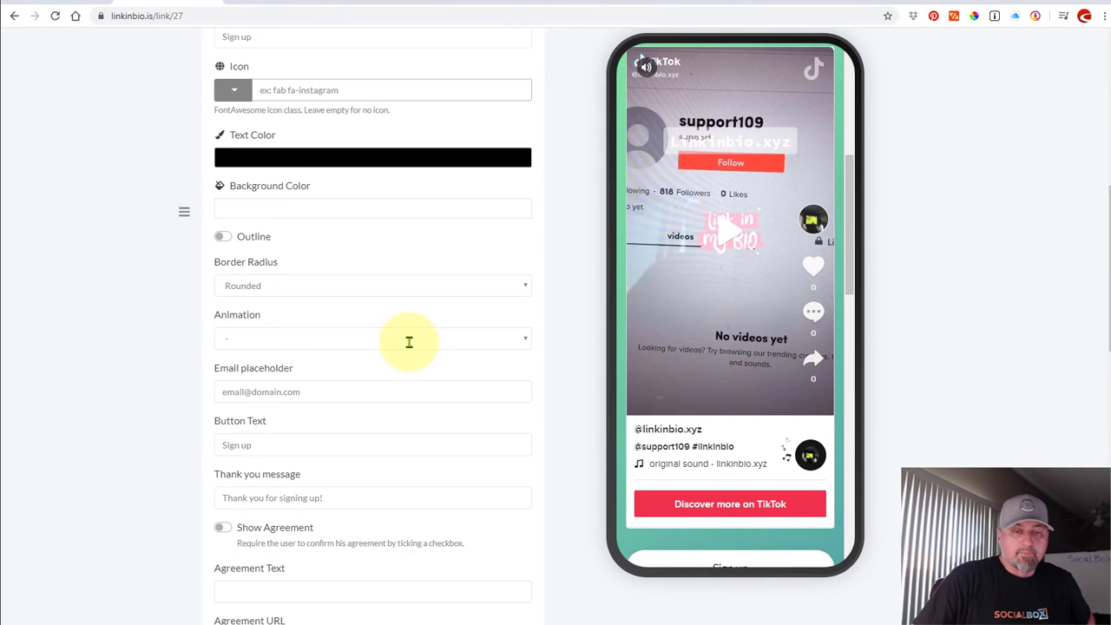
pyautogui.scroll(-2, 409, 344)
pyautogui.scroll(-3, 408, 347)
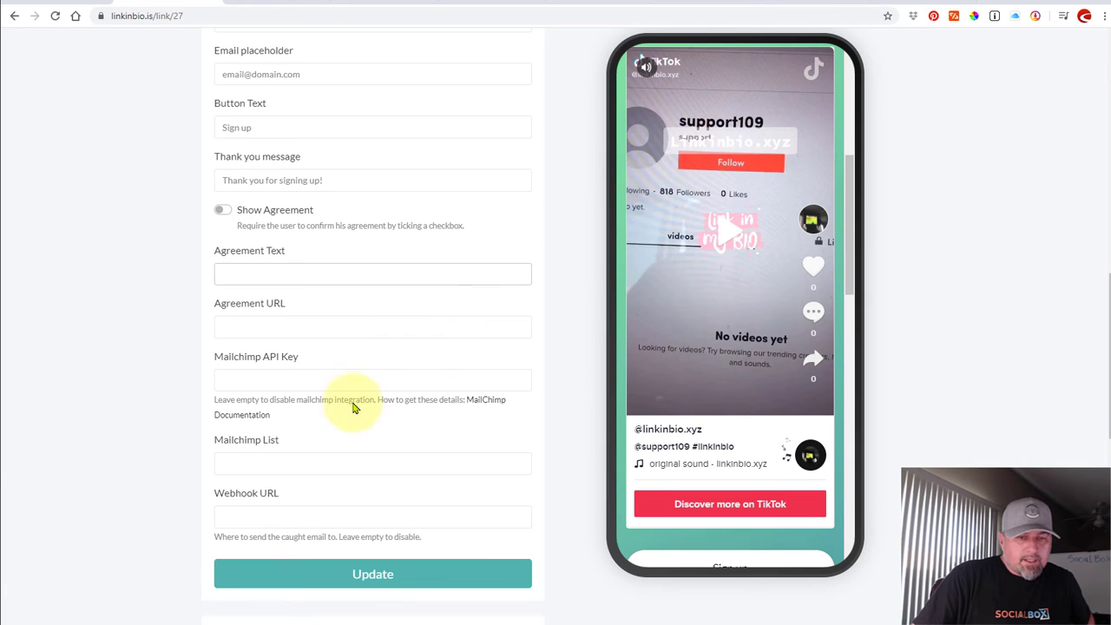
pyautogui.click(251, 379)
pyautogui.moveTo(297, 360); pyautogui.dragTo(203, 359)
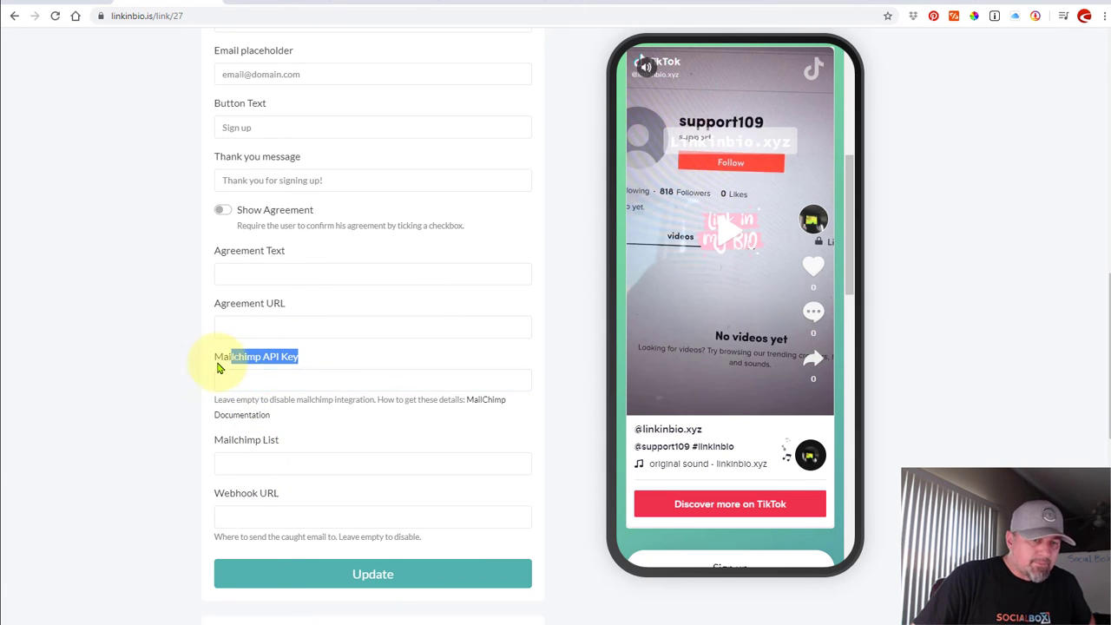
pyautogui.click(255, 378)
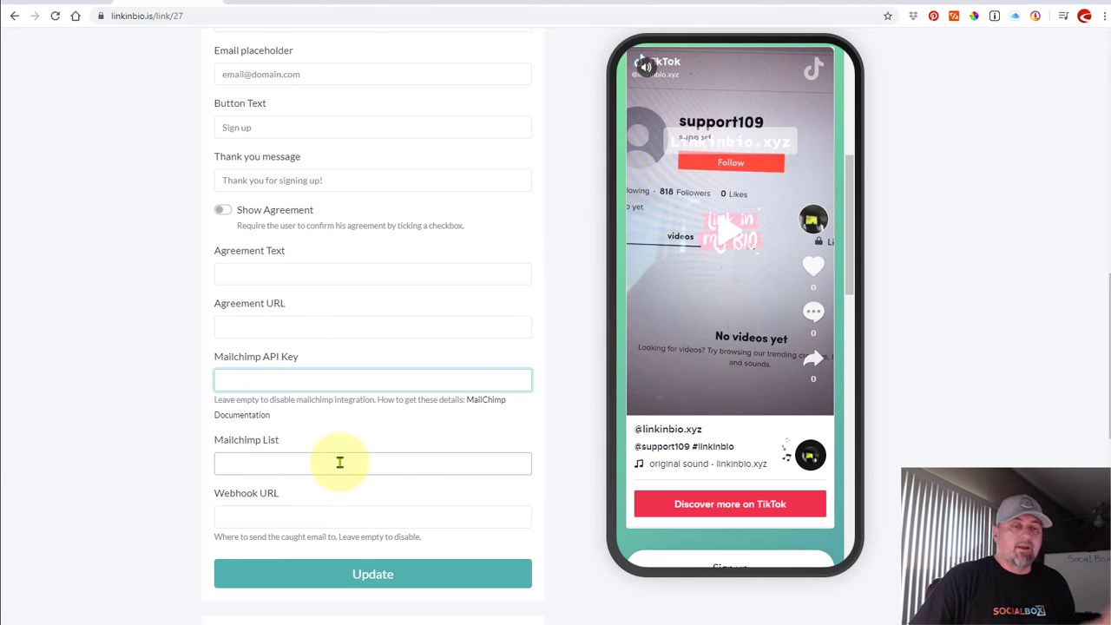
# Collapse the Mail signup settings to return to the full Links list.
pyautogui.scroll(4, 339, 463)
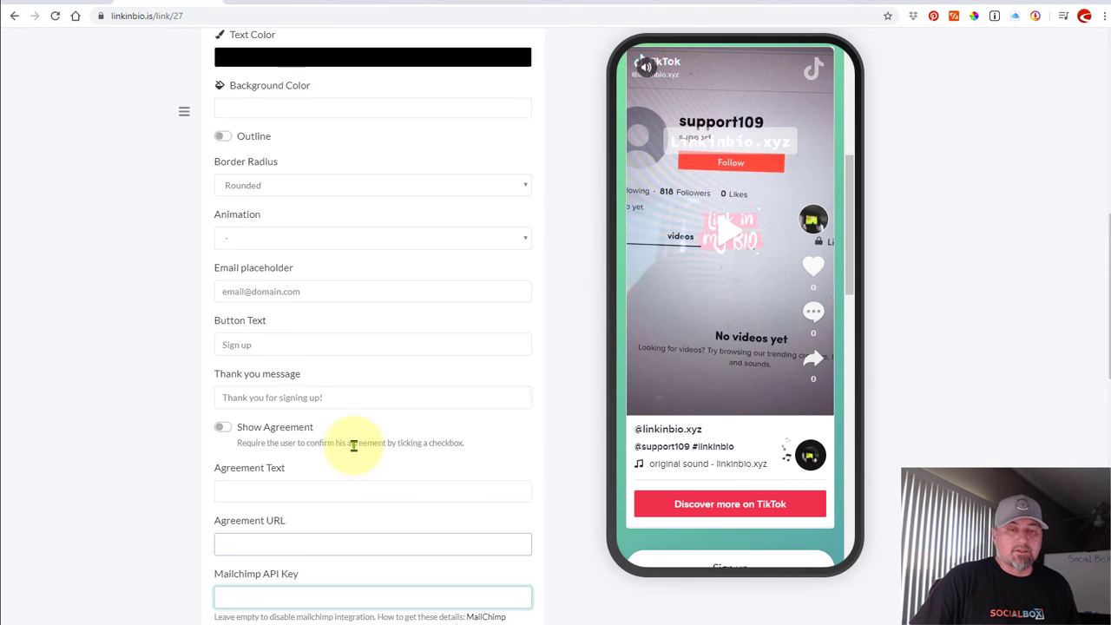
pyautogui.scroll(3, 238, 238)
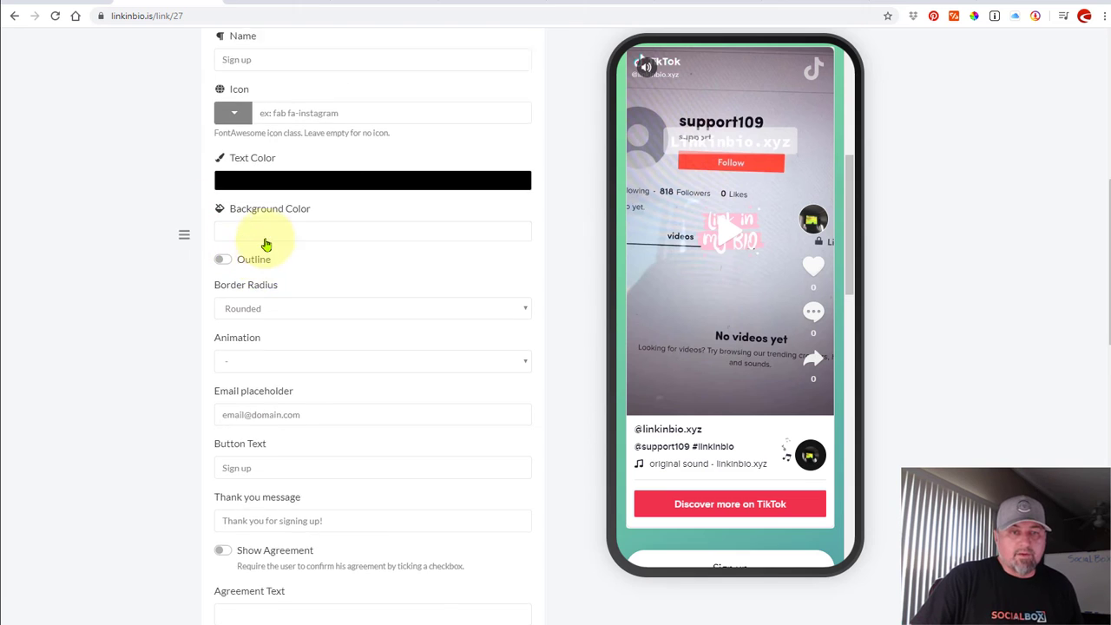
pyautogui.click(283, 174)
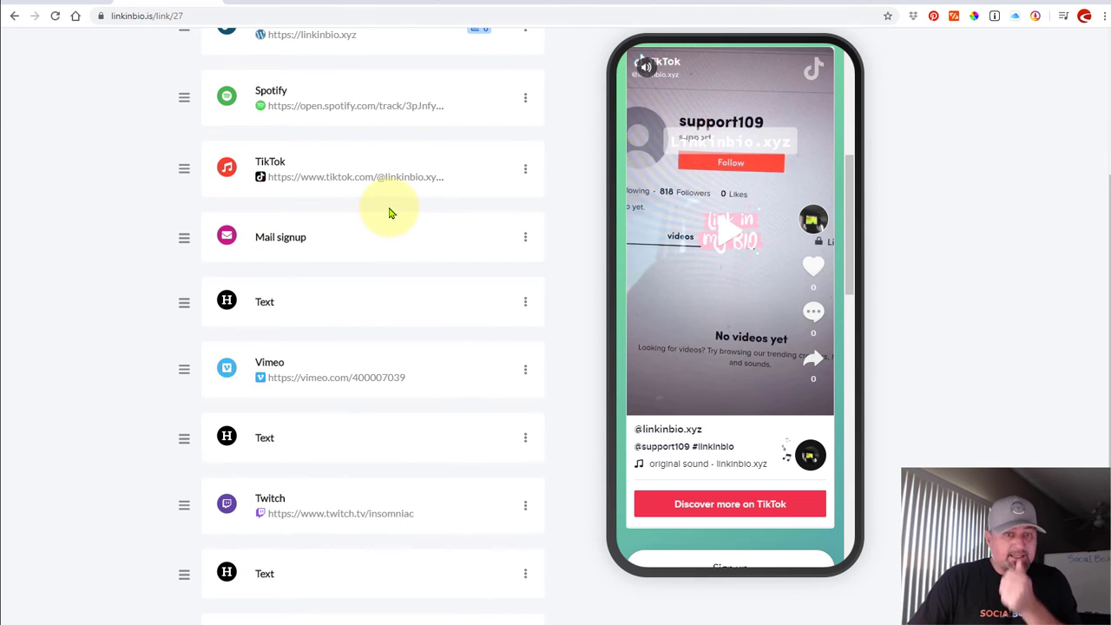
pyautogui.scroll(-1, 395, 238)
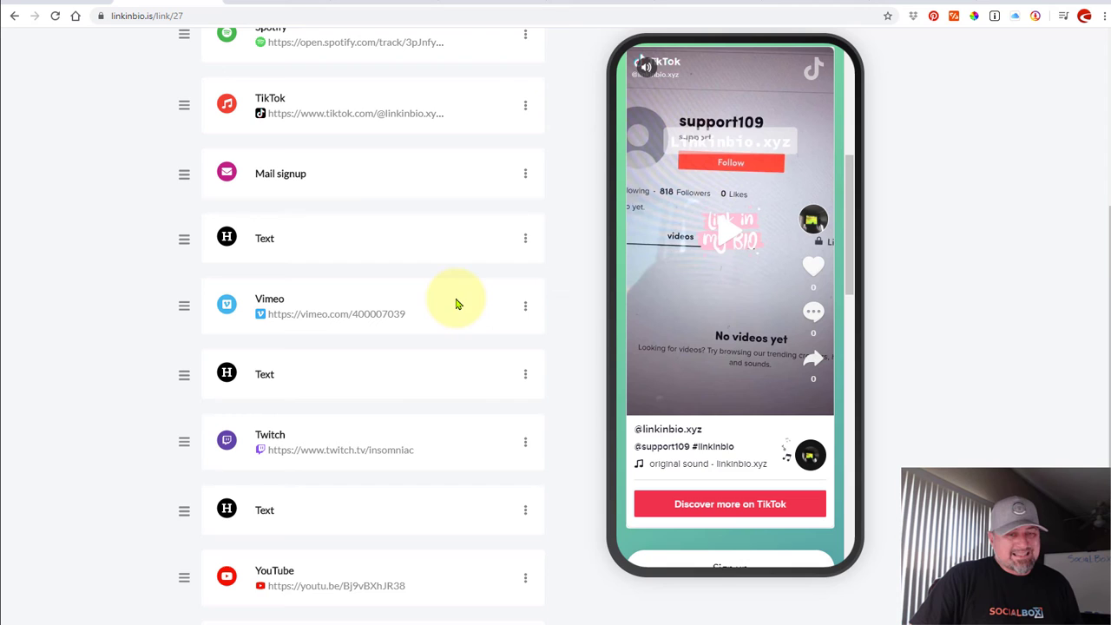
pyautogui.click(525, 308)
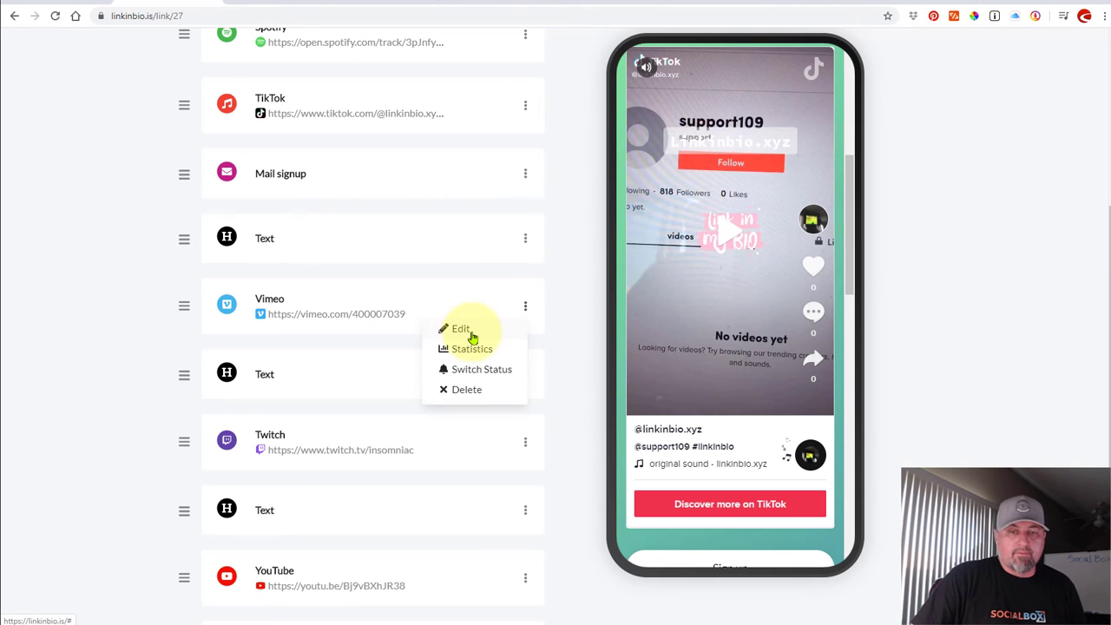
pyautogui.click(471, 330)
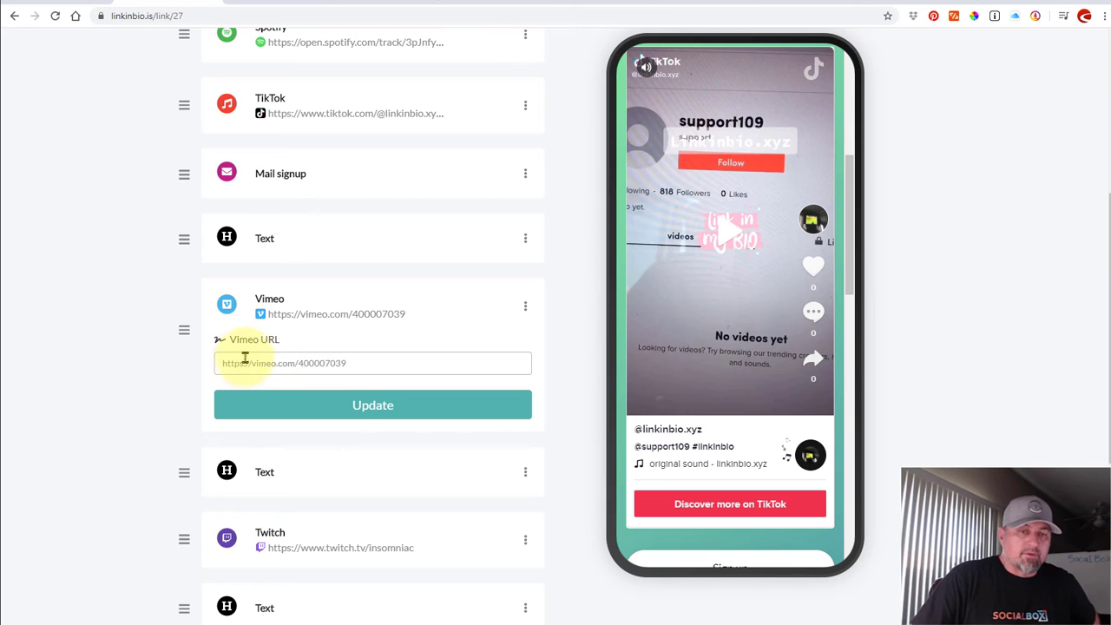
pyautogui.click(361, 363)
pyautogui.moveTo(361, 363); pyautogui.dragTo(223, 365)
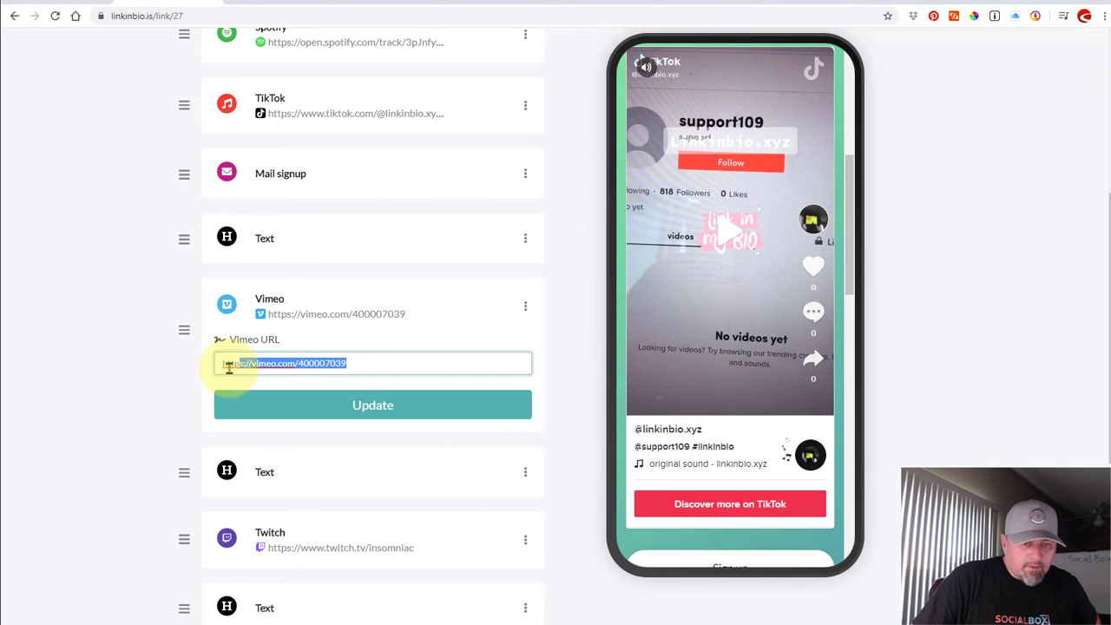
pyautogui.press('BackSpace')
pyautogui.scroll(-3, 134, 399)
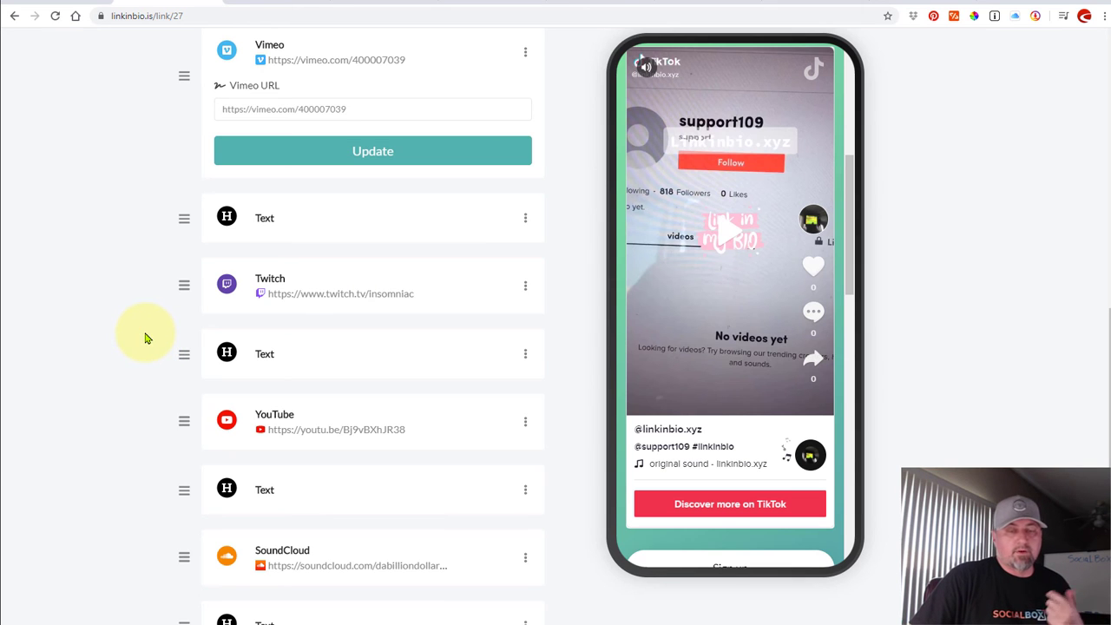
# Open the YouTube block's editor and review its video address.
pyautogui.scroll(-1, 147, 336)
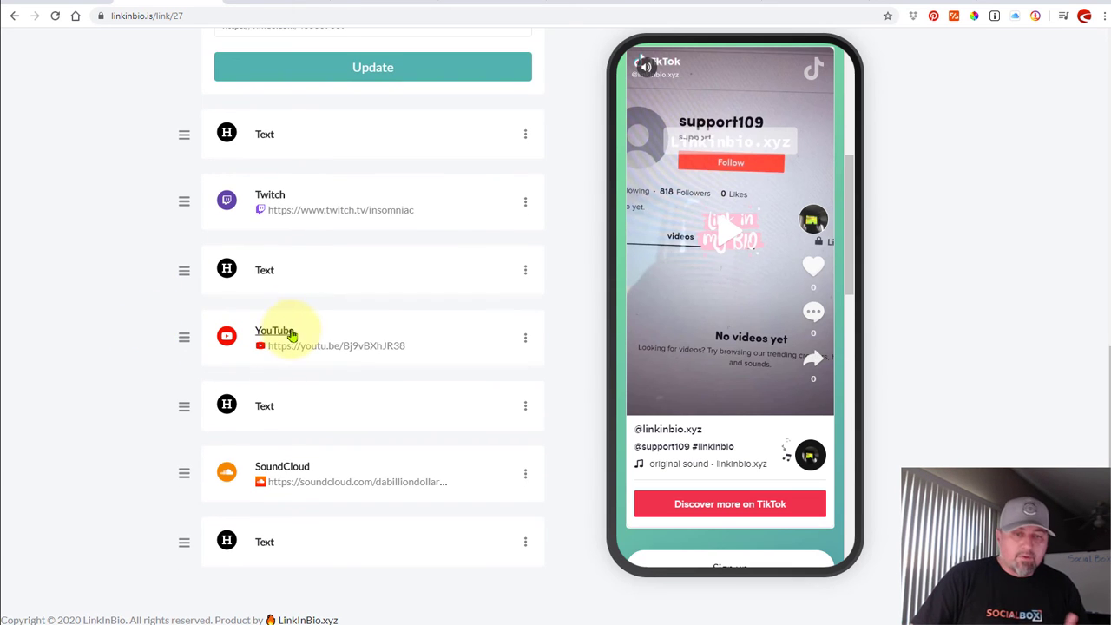
pyautogui.click(525, 339)
pyautogui.click(459, 359)
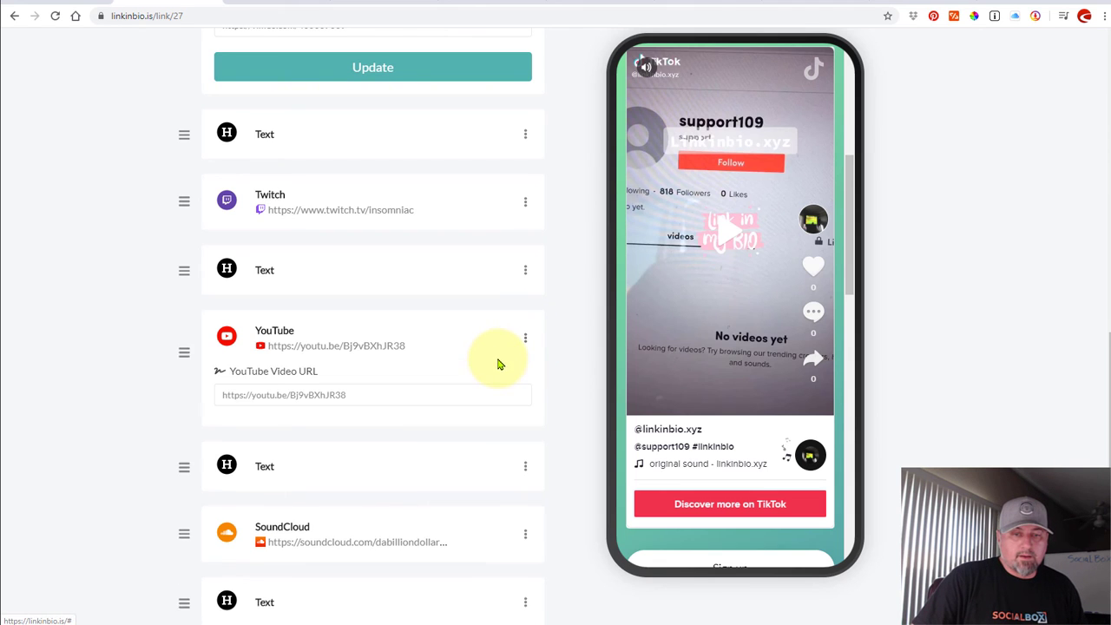
pyautogui.moveTo(405, 396); pyautogui.dragTo(191, 426)
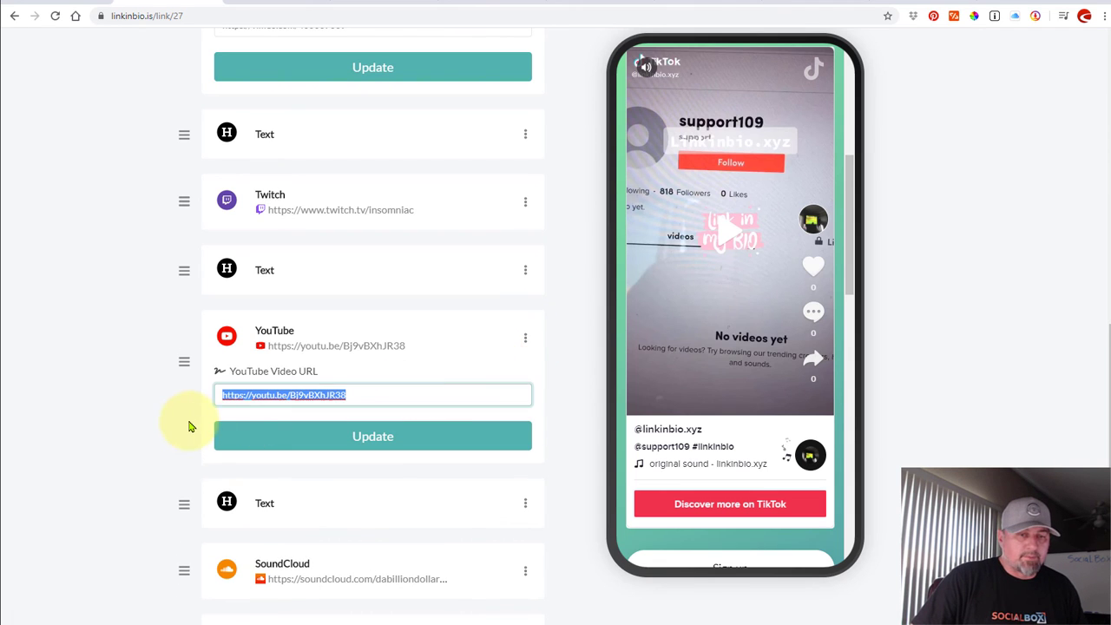
pyautogui.click(153, 390)
pyautogui.scroll(-2, 172, 394)
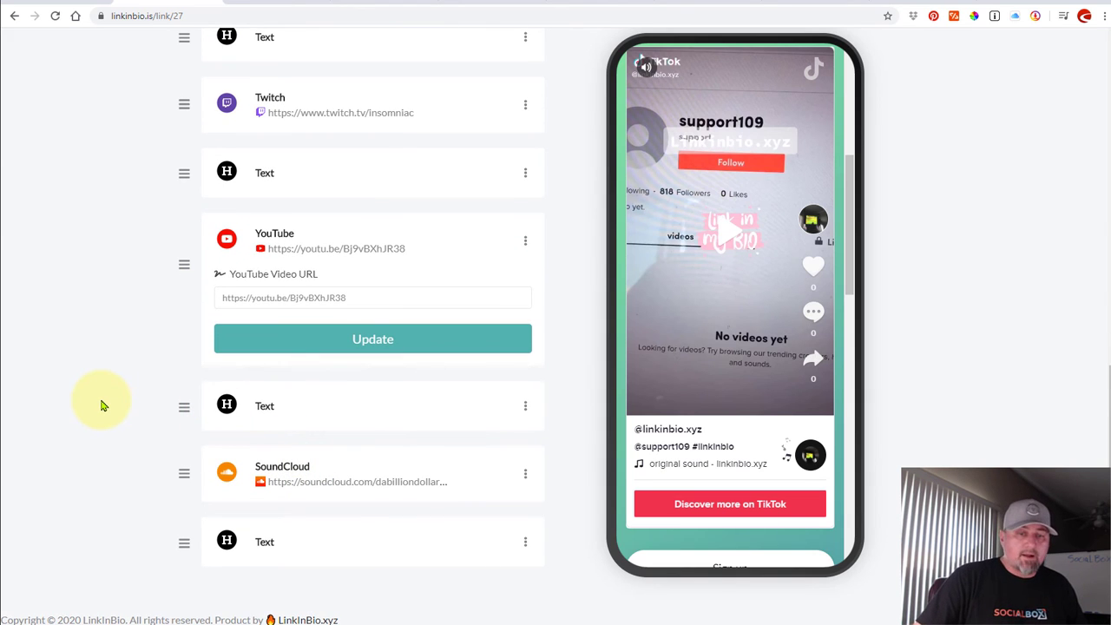
# Edit the SoundCloud block and view the Twitch, YouTube and SoundCloud embeds in the preview.
pyautogui.click(525, 473)
pyautogui.click(500, 495)
pyautogui.scroll(-2, 322, 454)
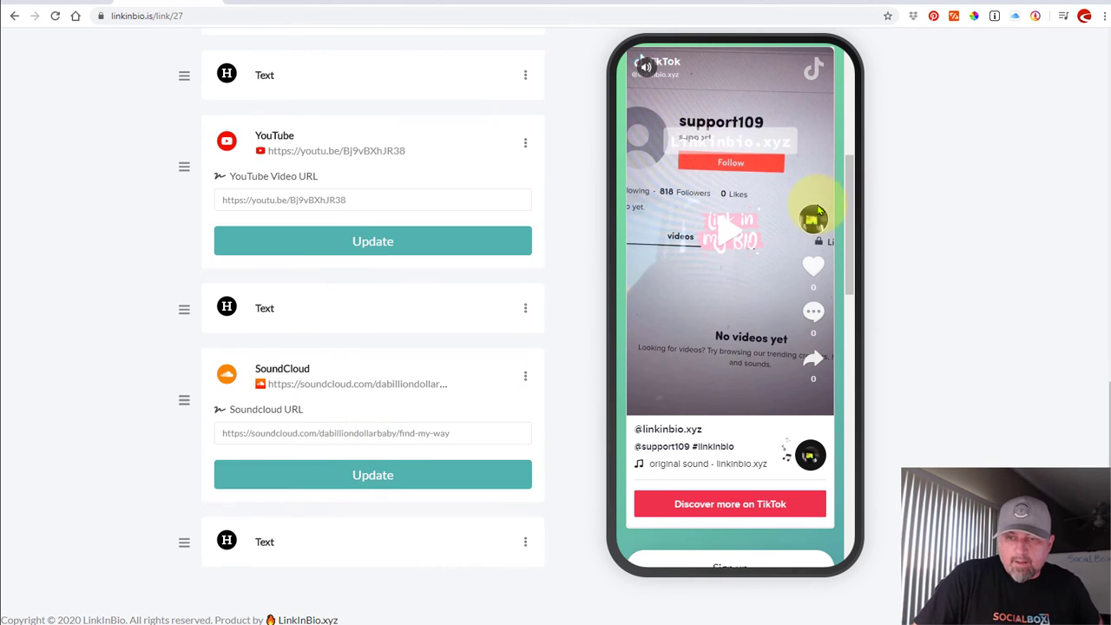
pyautogui.scroll(-6, 803, 223)
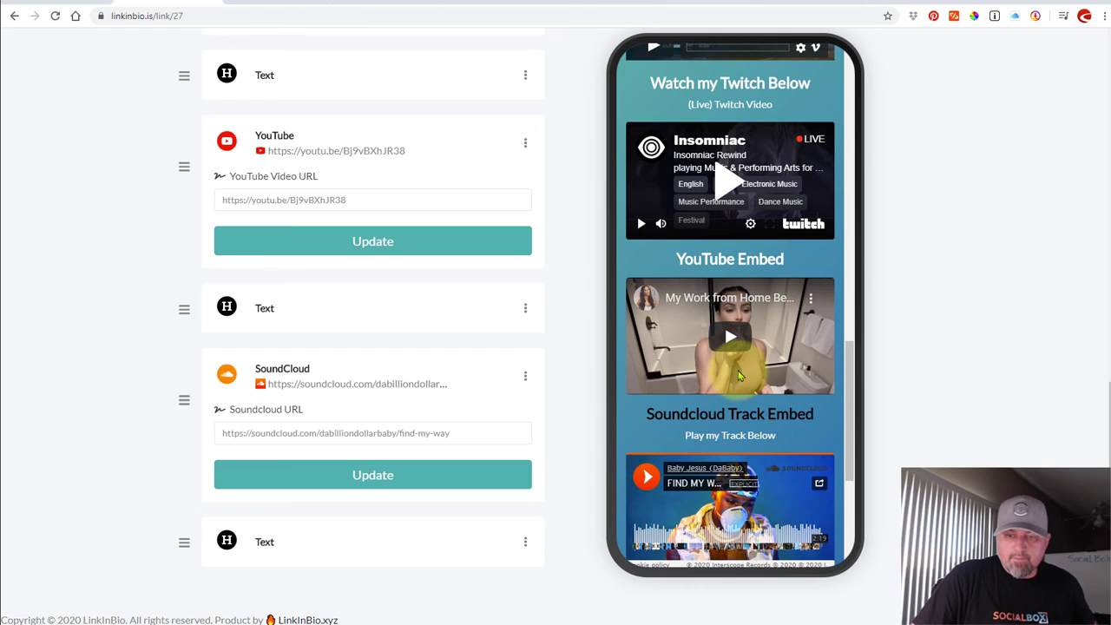
pyautogui.scroll(-2, 729, 334)
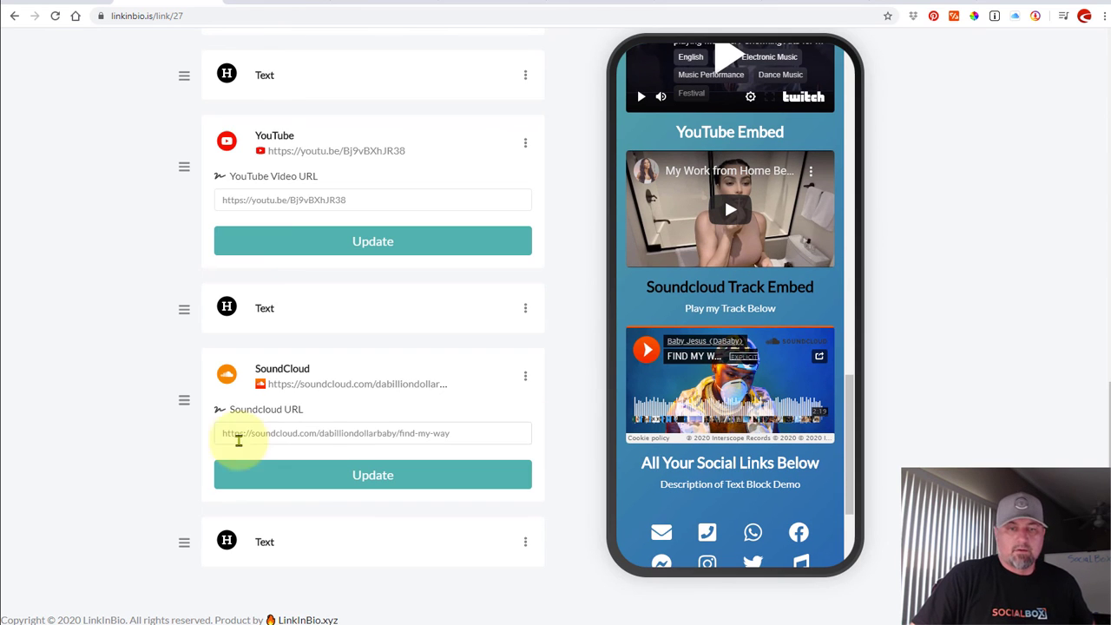
pyautogui.scroll(8, 157, 444)
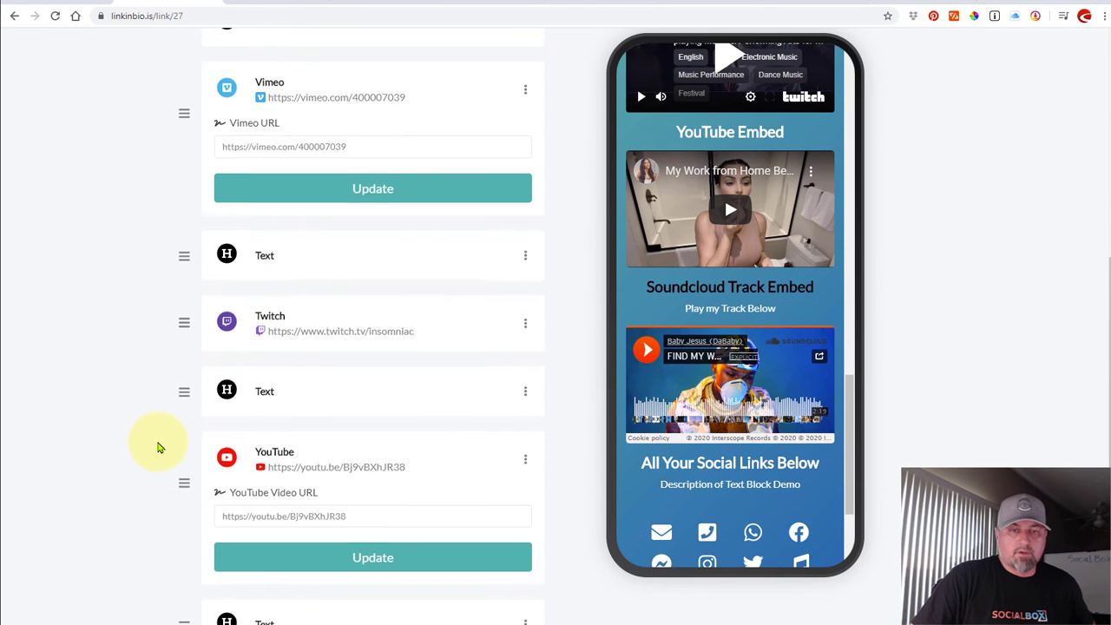
# Switch from the link blocks to the get_yours page's general Settings.
pyautogui.scroll(2, 158, 447)
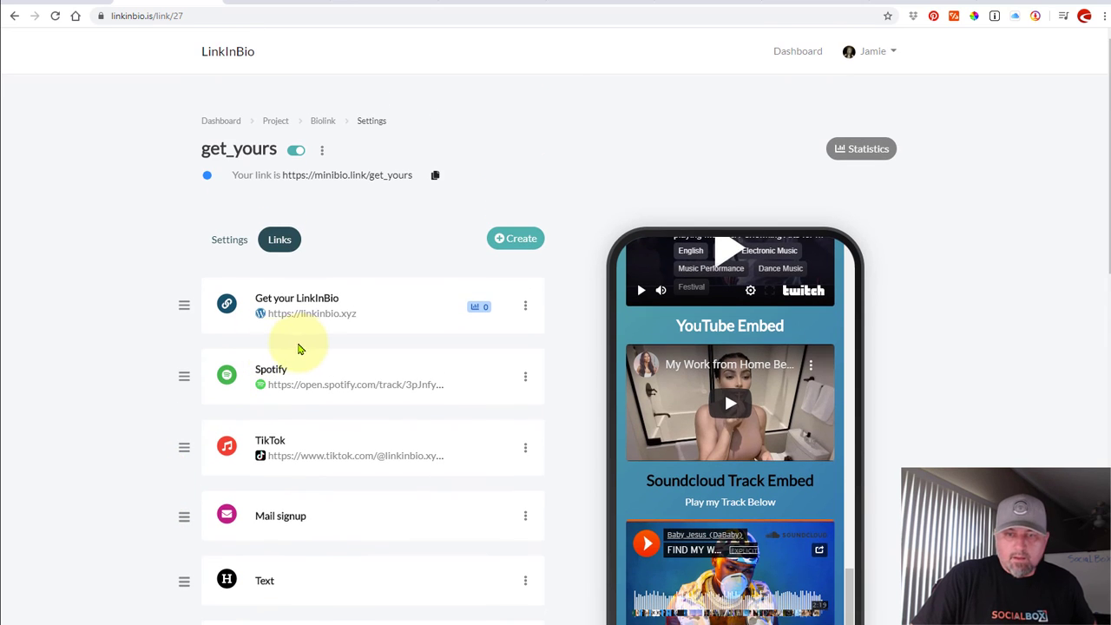
pyautogui.click(231, 247)
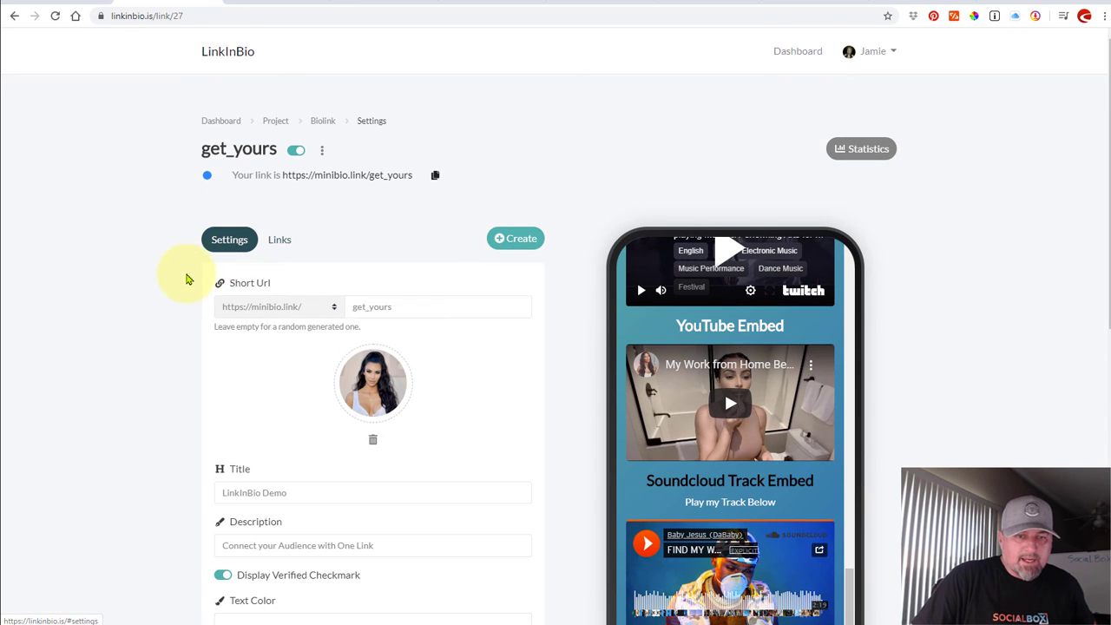
pyautogui.scroll(-5, 731, 322)
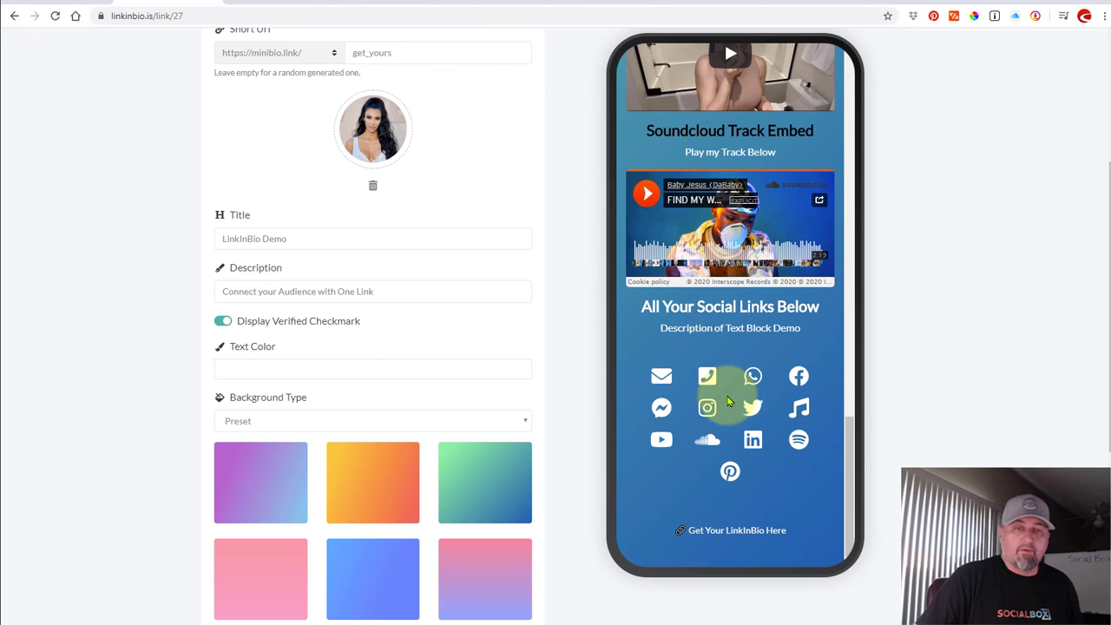
# Expand the Socials section to reveal the email, phone and social profile fields.
pyautogui.scroll(2, 112, 298)
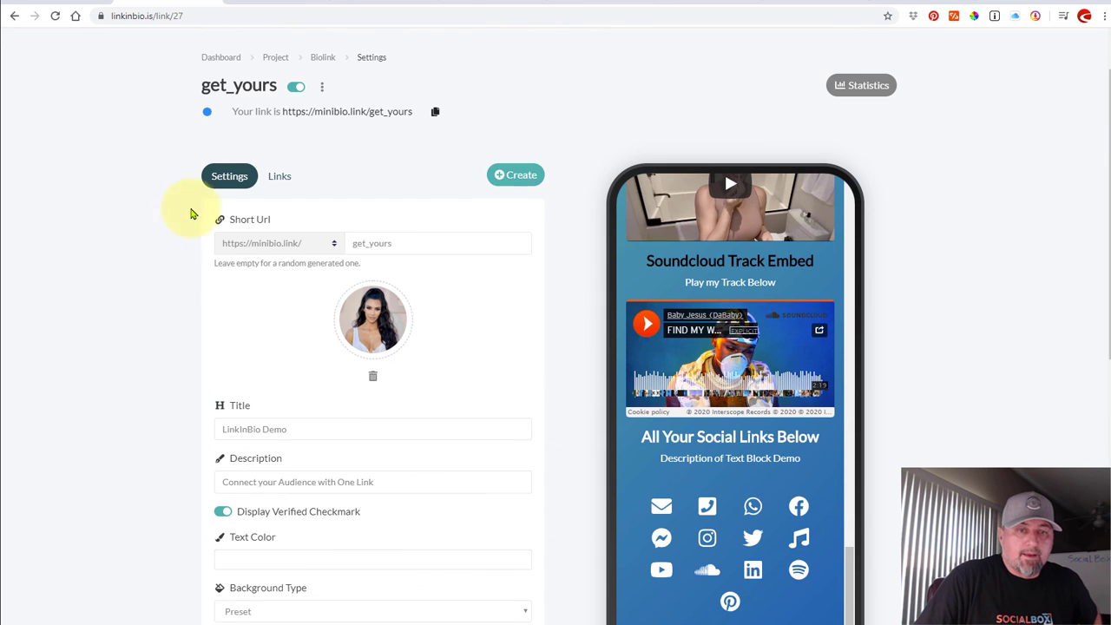
pyautogui.scroll(-6, 166, 264)
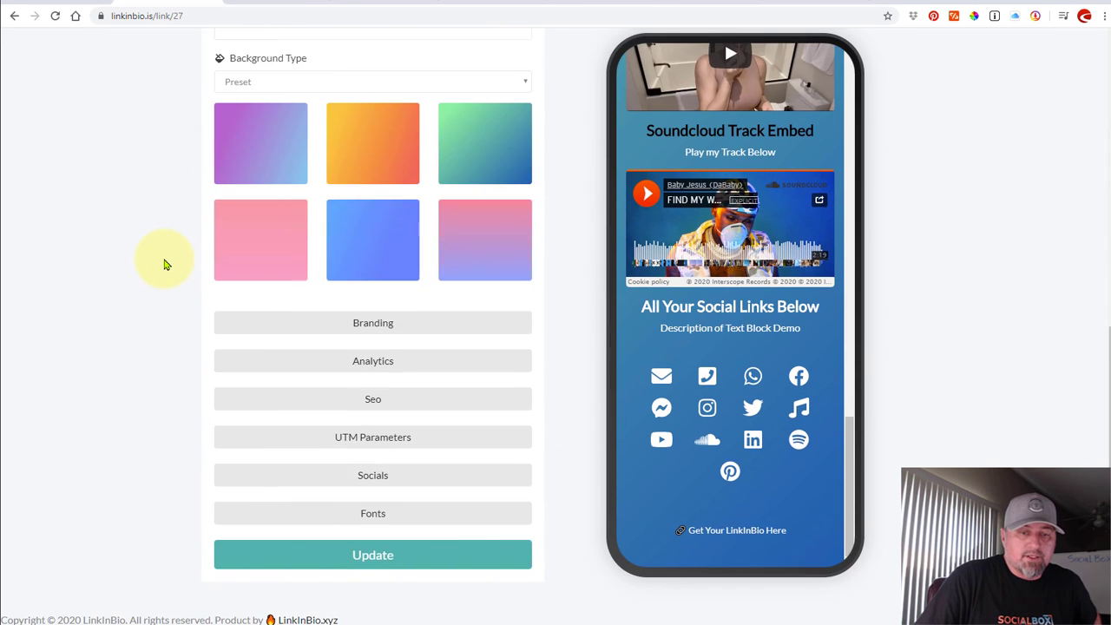
pyautogui.click(372, 475)
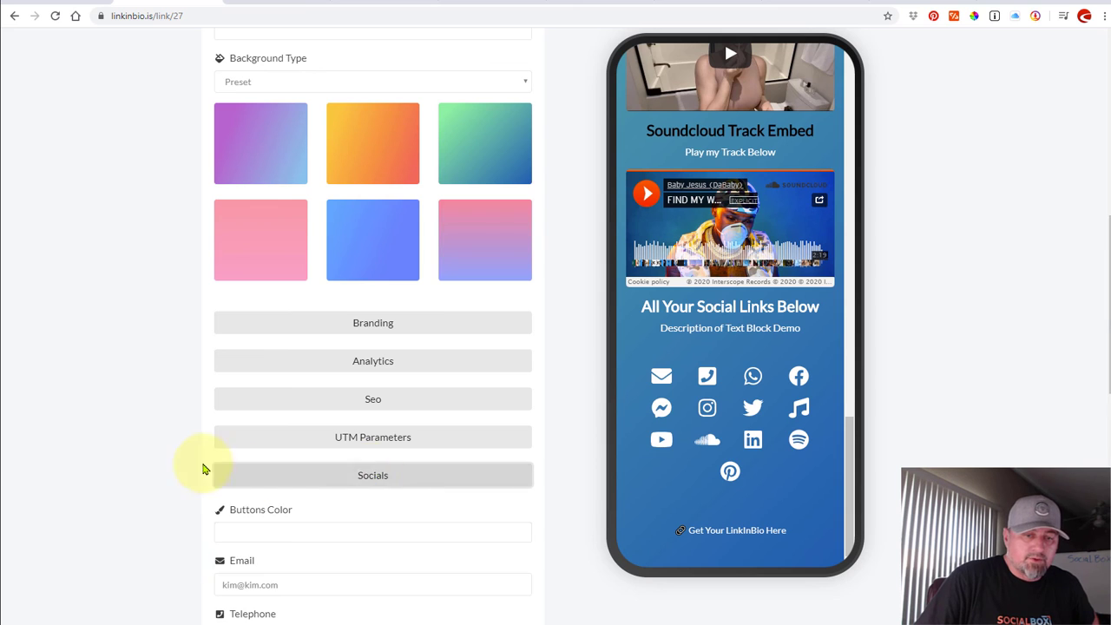
pyautogui.scroll(-1, 206, 463)
pyautogui.scroll(-8, 169, 453)
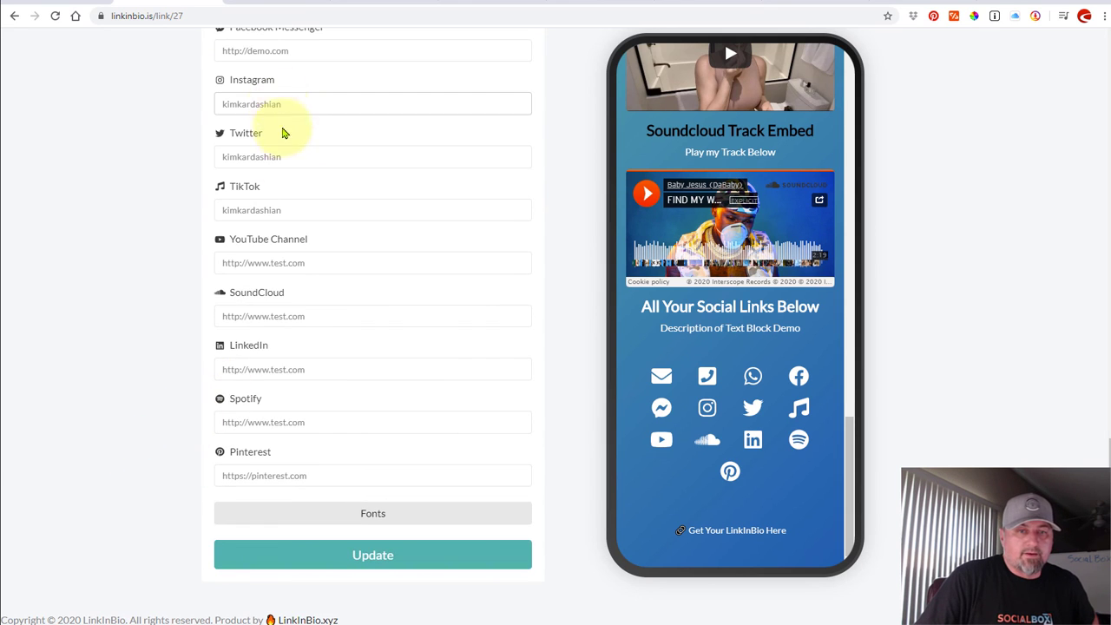
pyautogui.scroll(4, 179, 241)
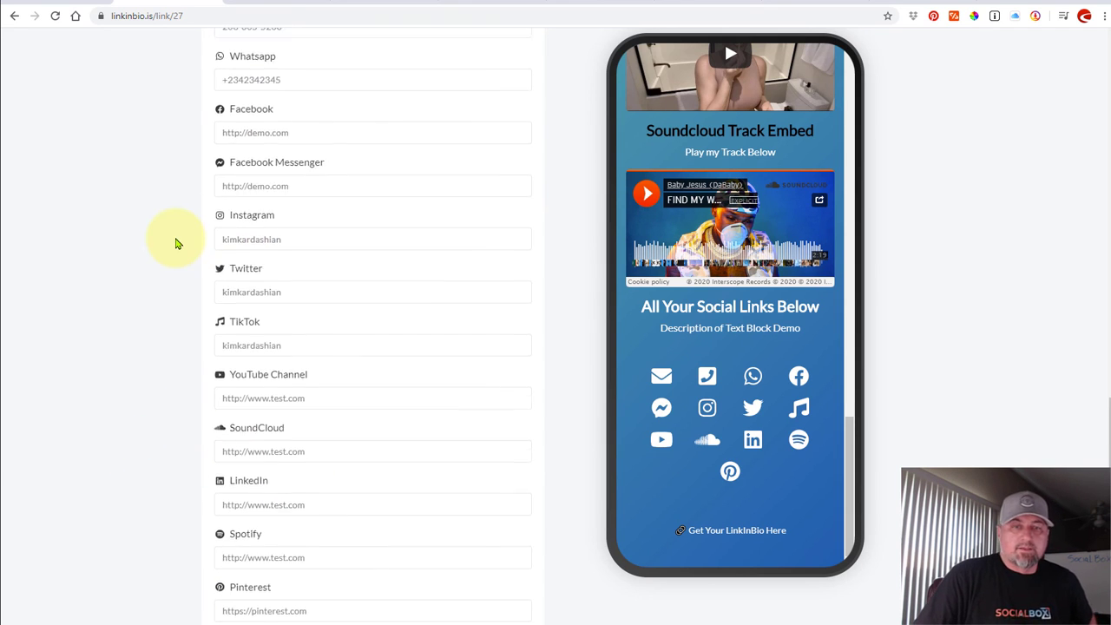
pyautogui.scroll(2, 177, 241)
pyautogui.scroll(2, 177, 241)
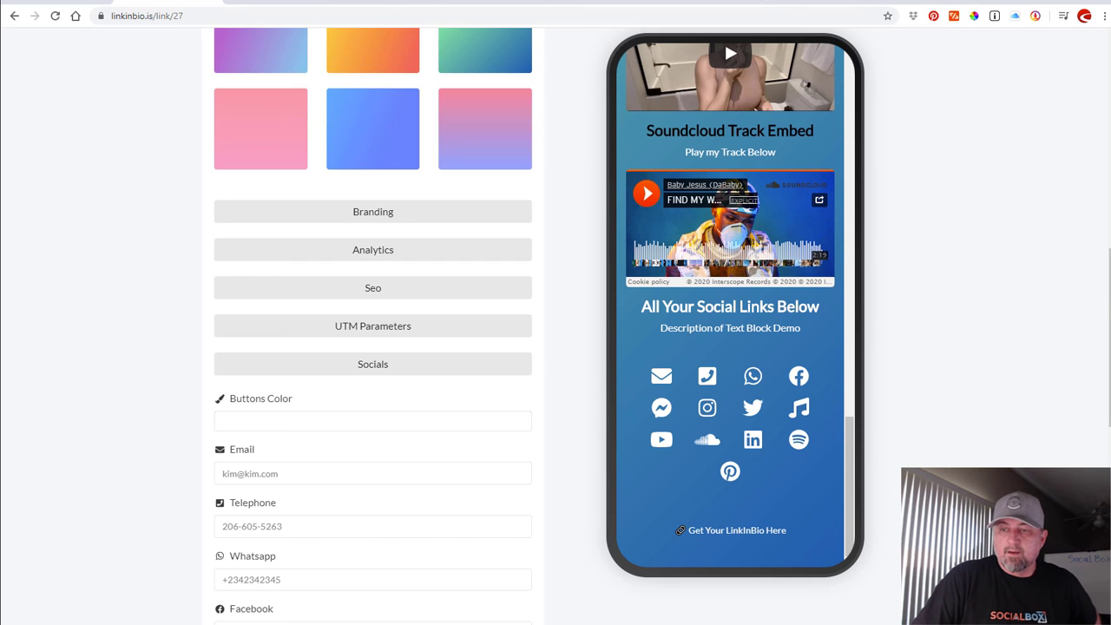
pyautogui.scroll(10, 836, 322)
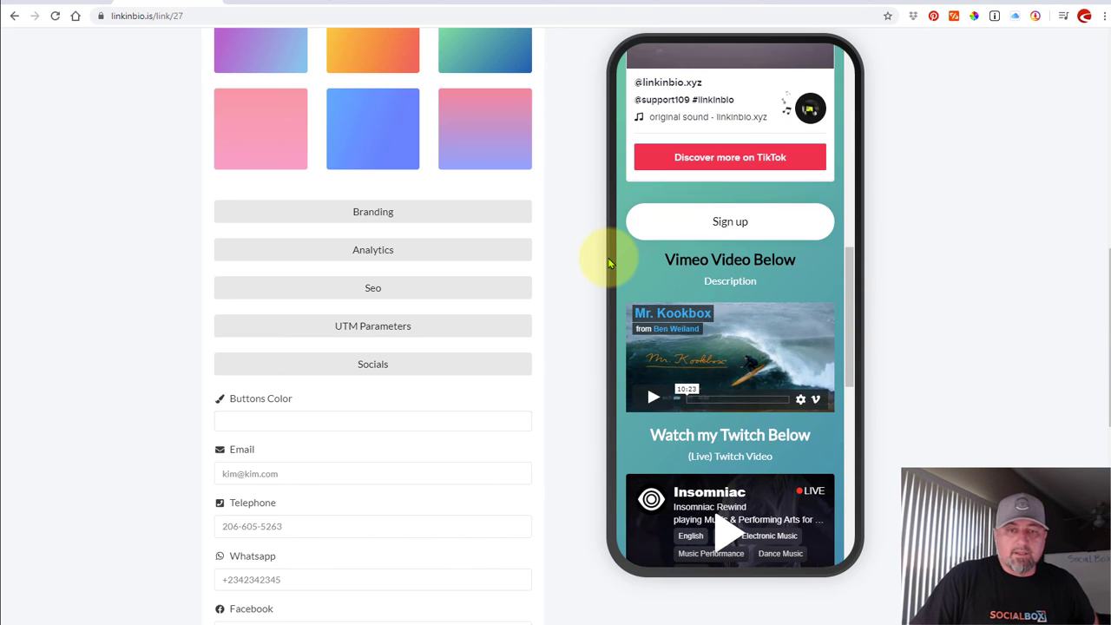